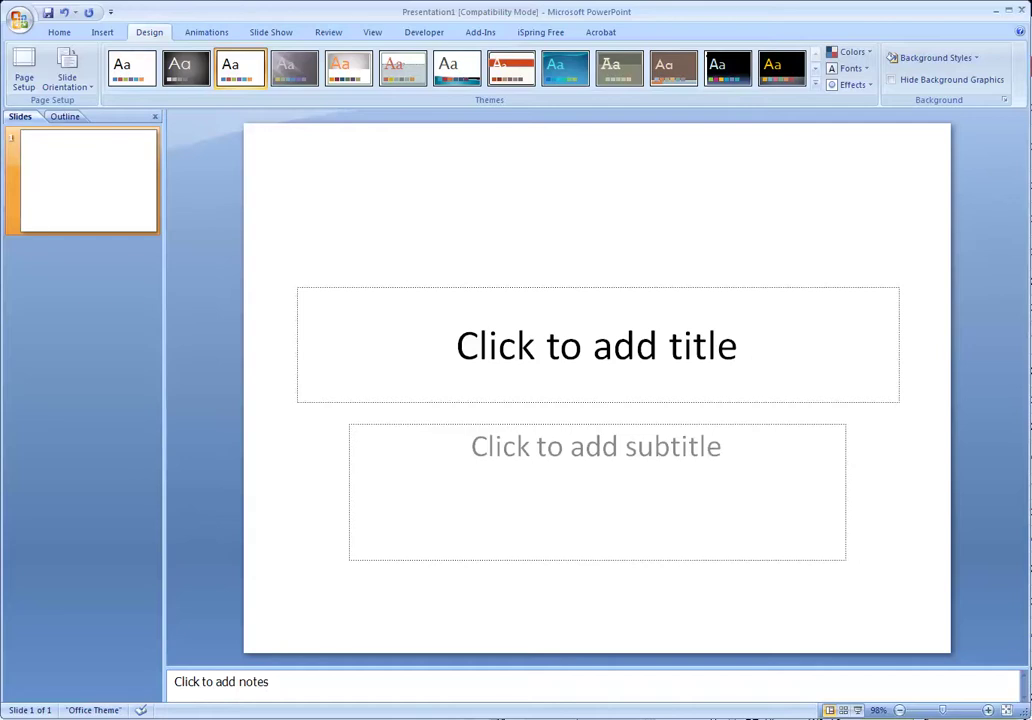
Step: Add a second slide after the title slide, and reselect slide 1
right_click(89, 240)
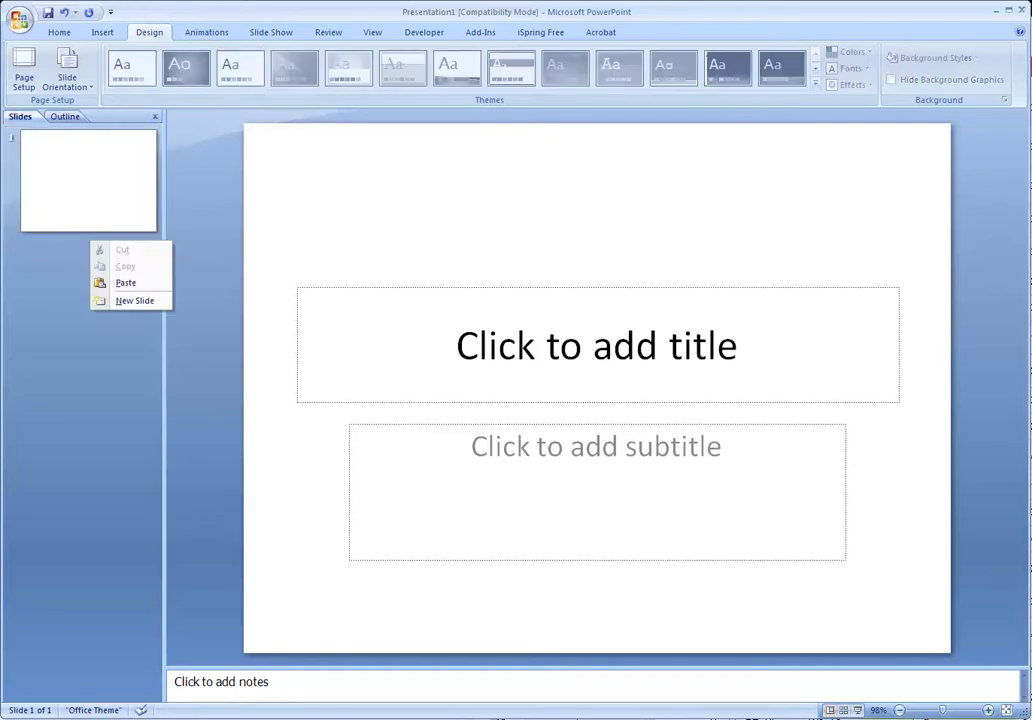
left_click(134, 300)
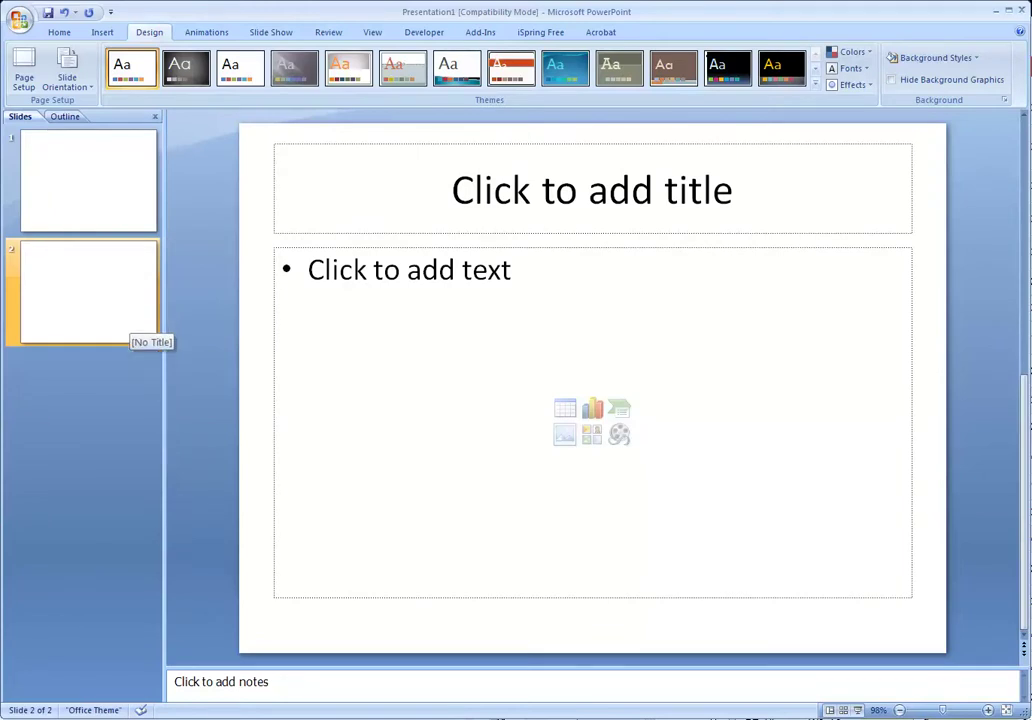
left_click(135, 225)
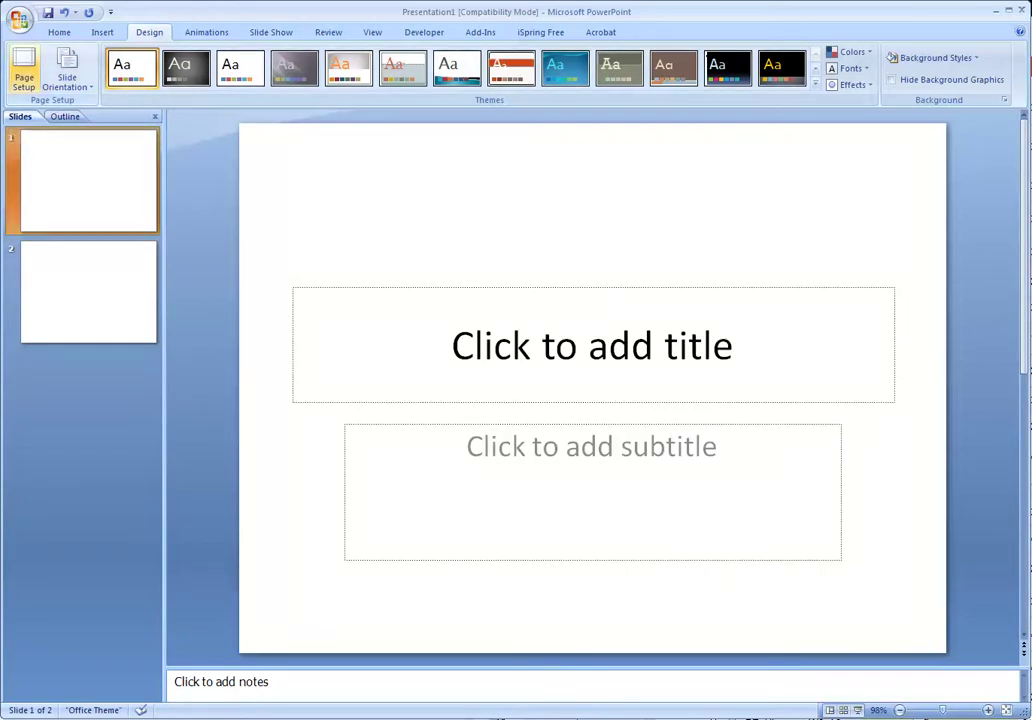
Step: Set a custom slide size of 17 inches wide by 11 inches high for the presentation
left_click(59, 32)
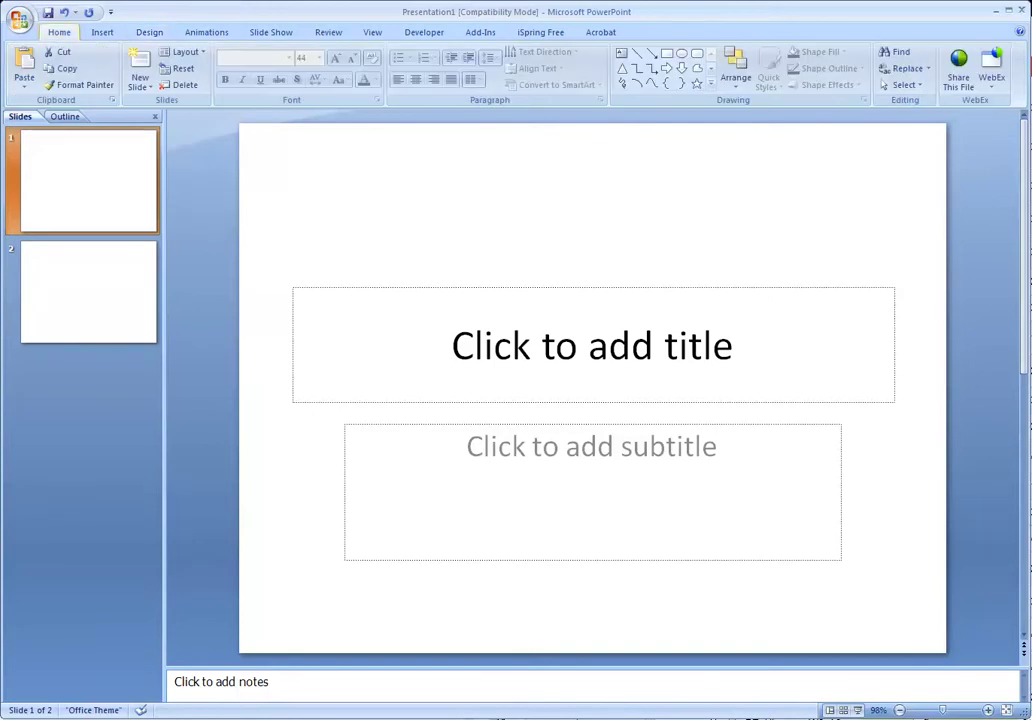
left_click(149, 32)
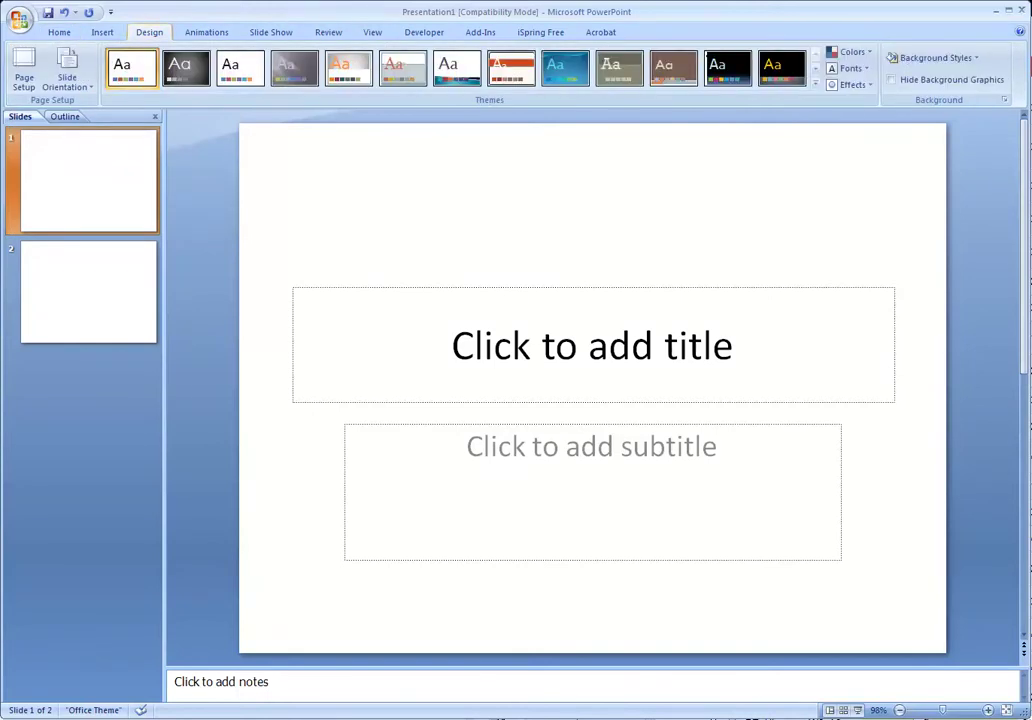
left_click(23, 72)
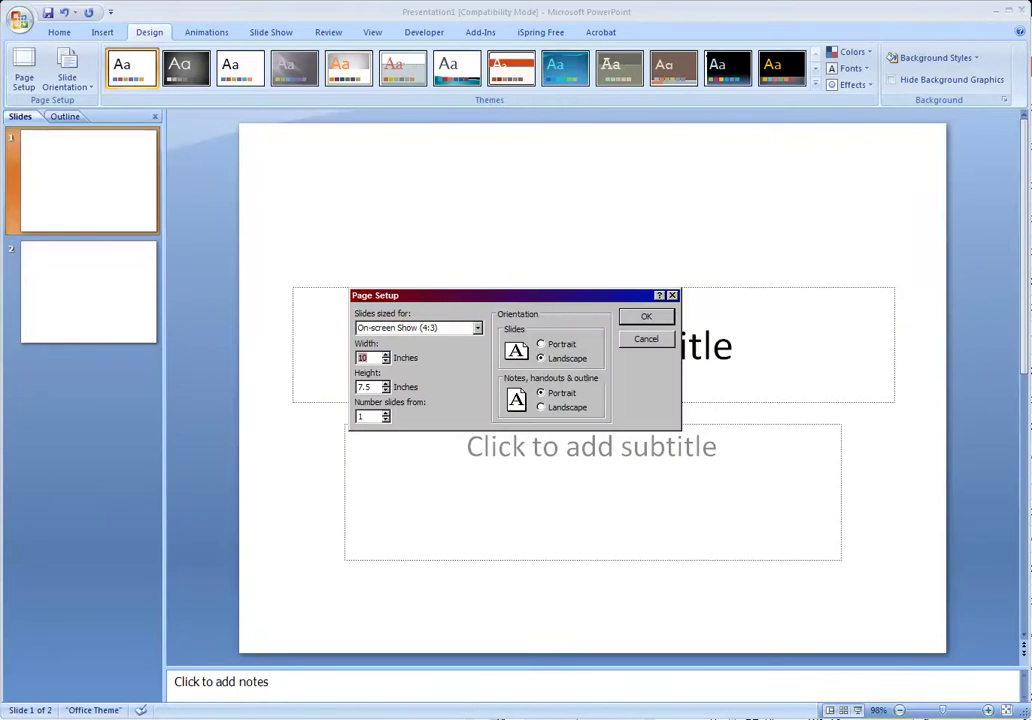
type("17")
key("Tab")
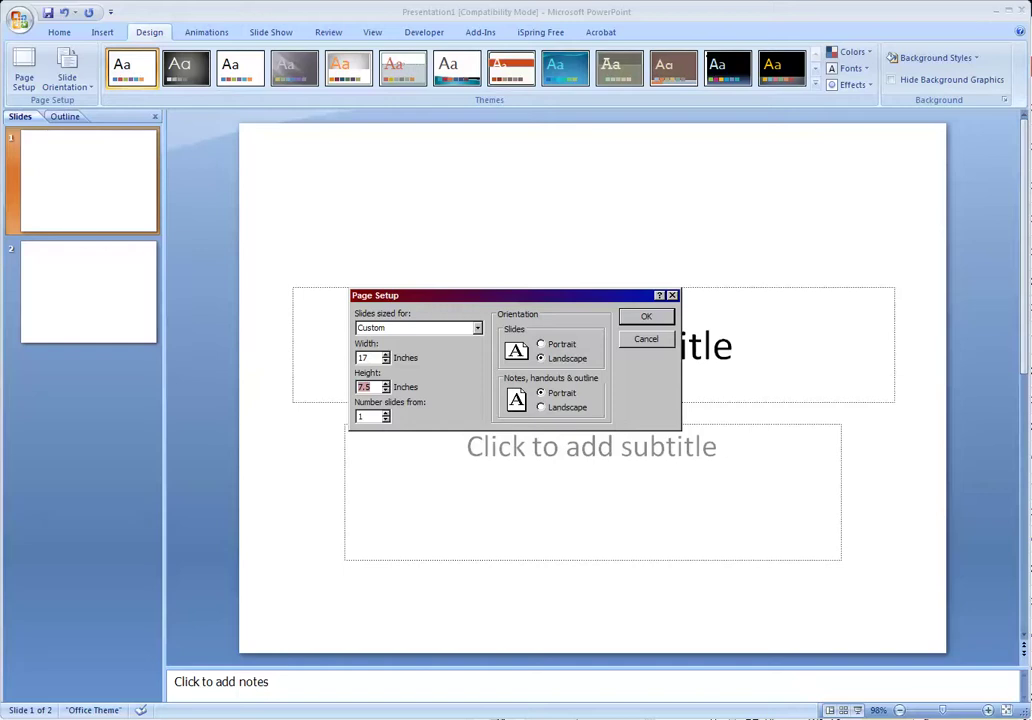
type("11")
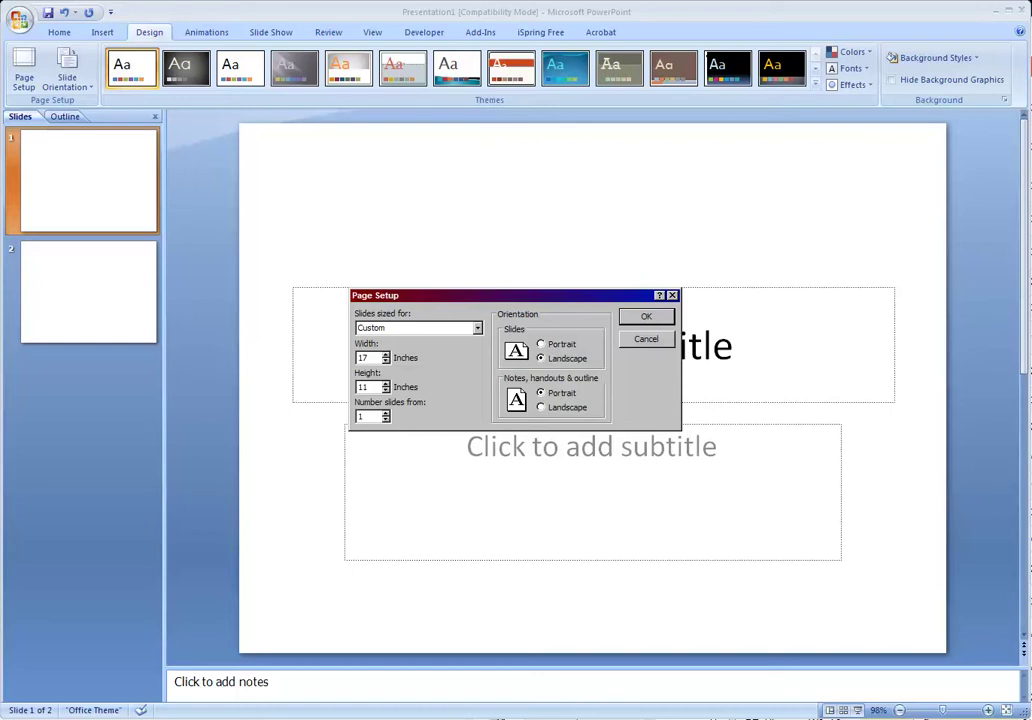
key("Return")
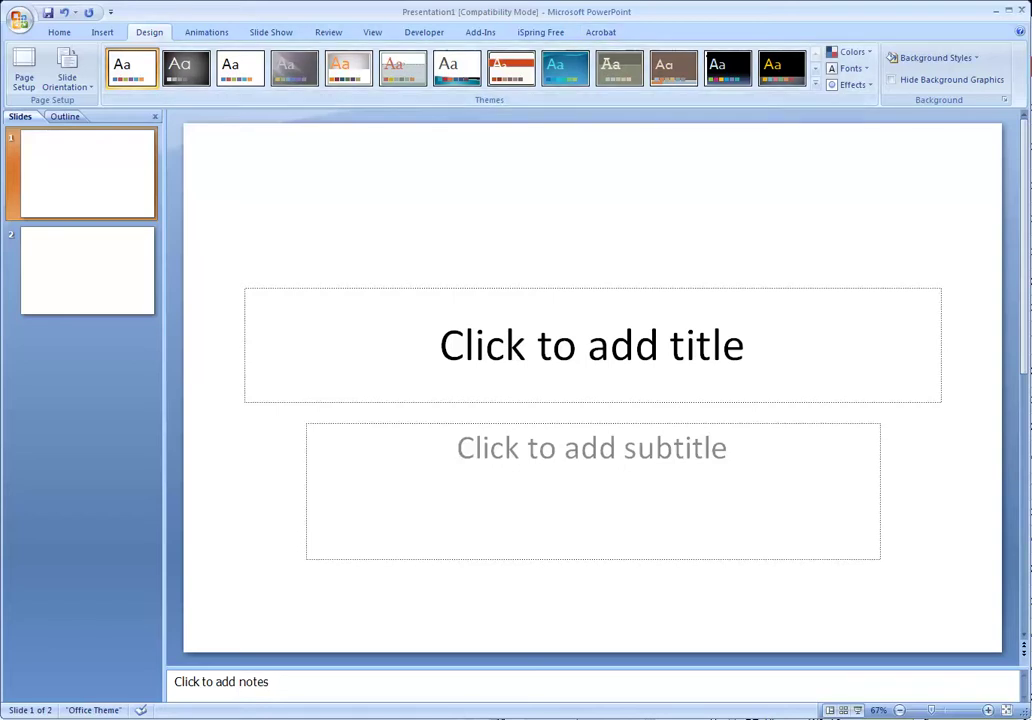
Step: Apply the built-in Equity theme with its orange title band and the beige-to-grey gradient background style to both slides
left_click(816, 85)
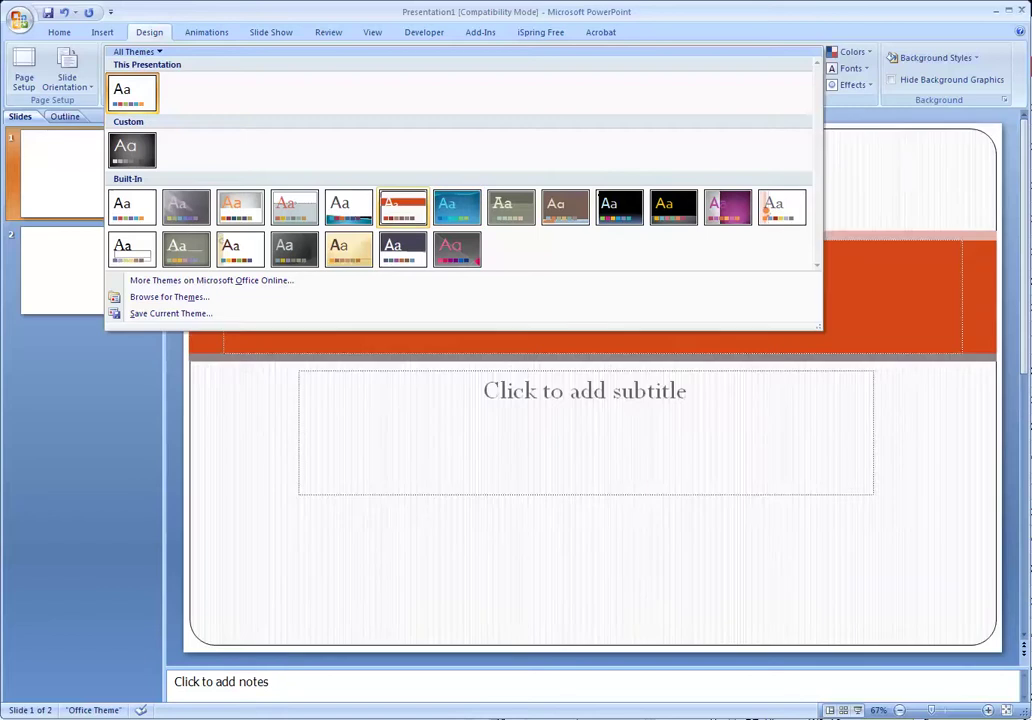
left_click(403, 207)
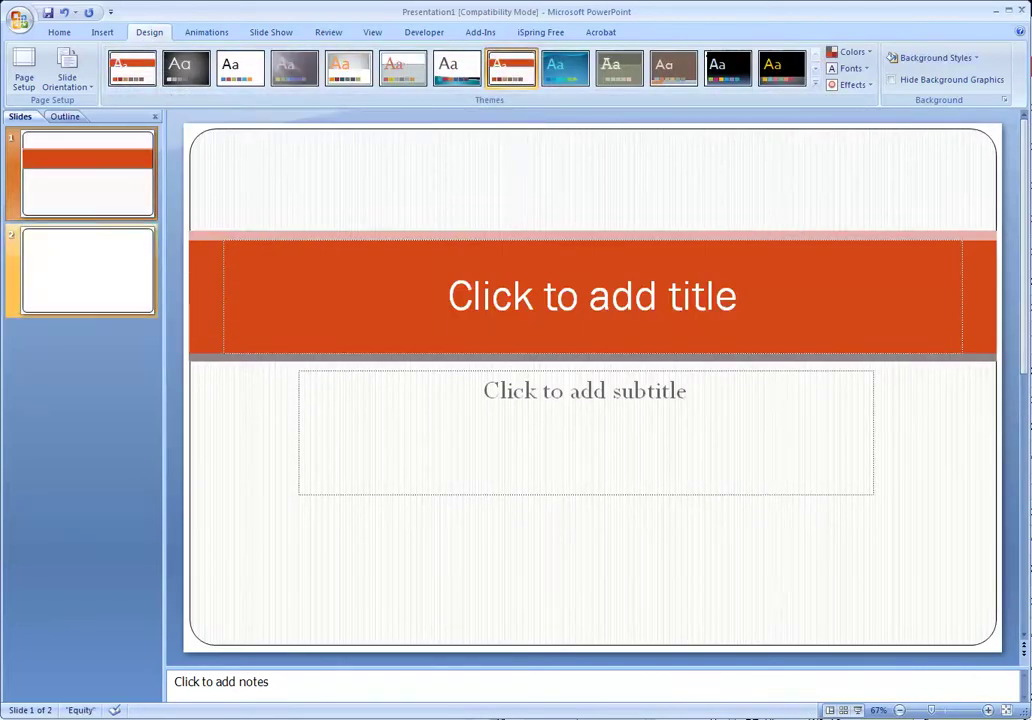
left_click(88, 271)
left_click(88, 175)
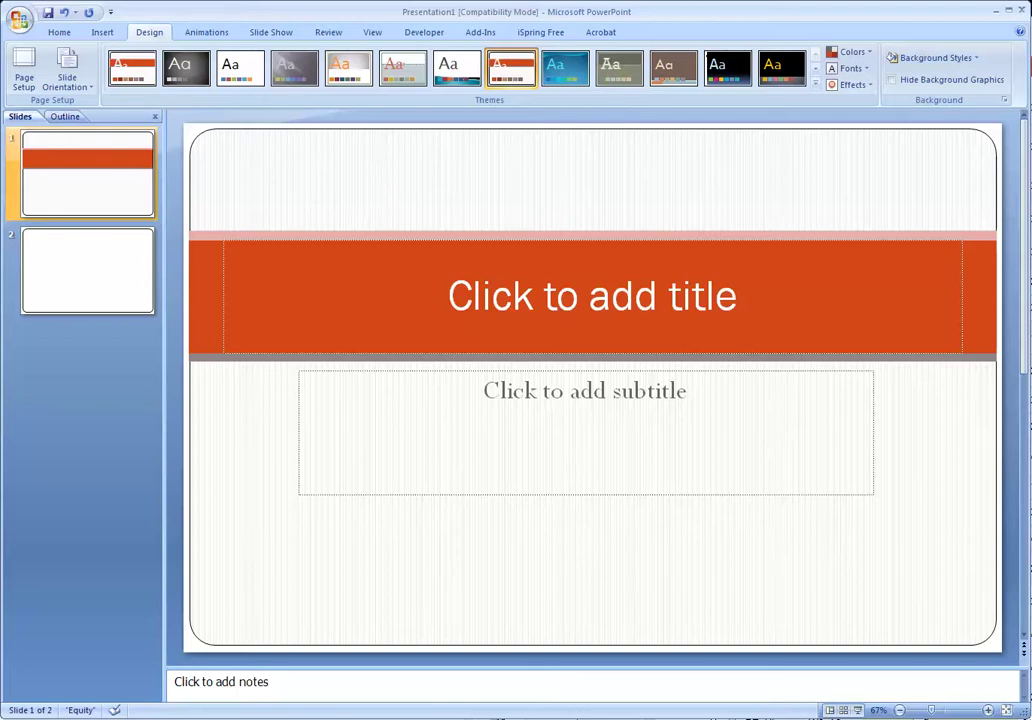
left_click(935, 57)
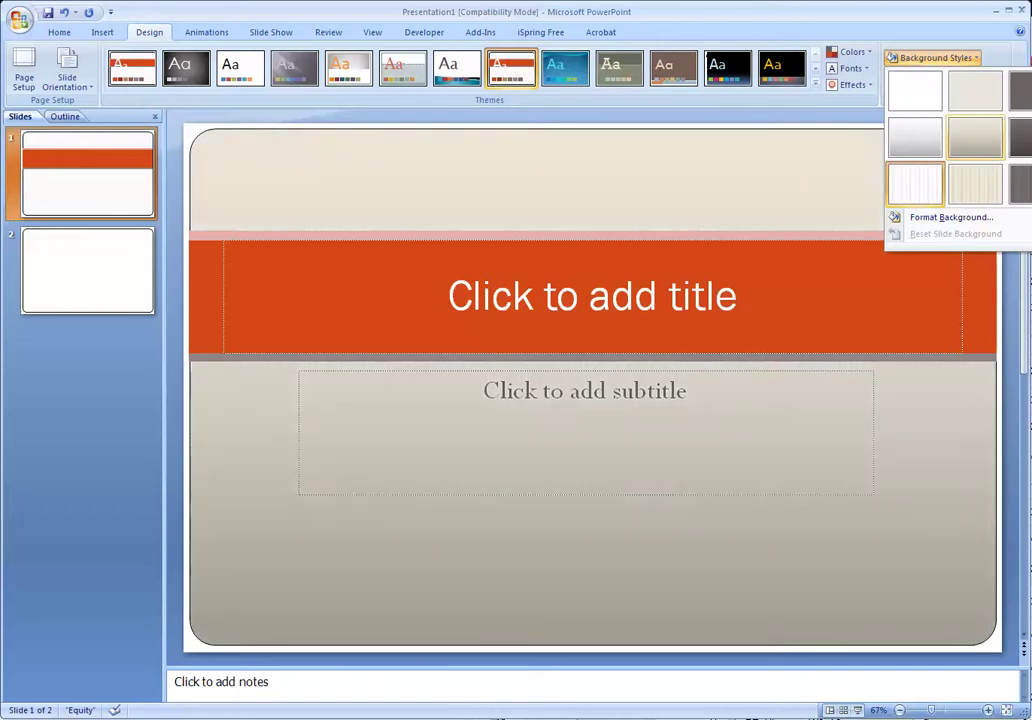
left_click(975, 136)
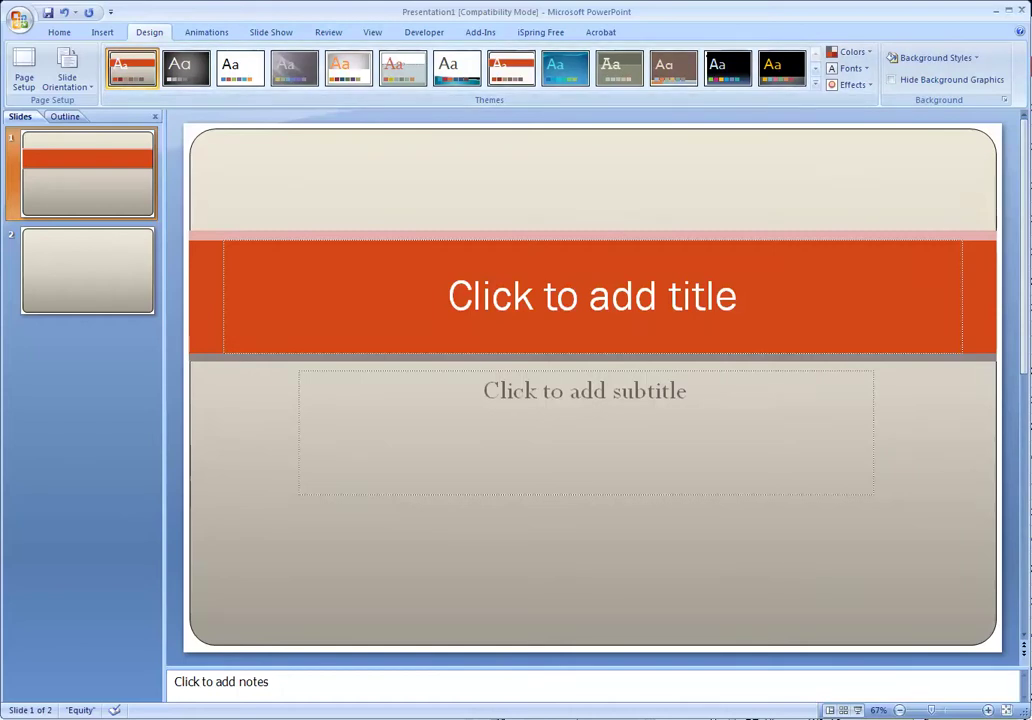
Step: Open the slide master and turn off hiding of background graphics on the Title Slide layout
left_click(372, 32)
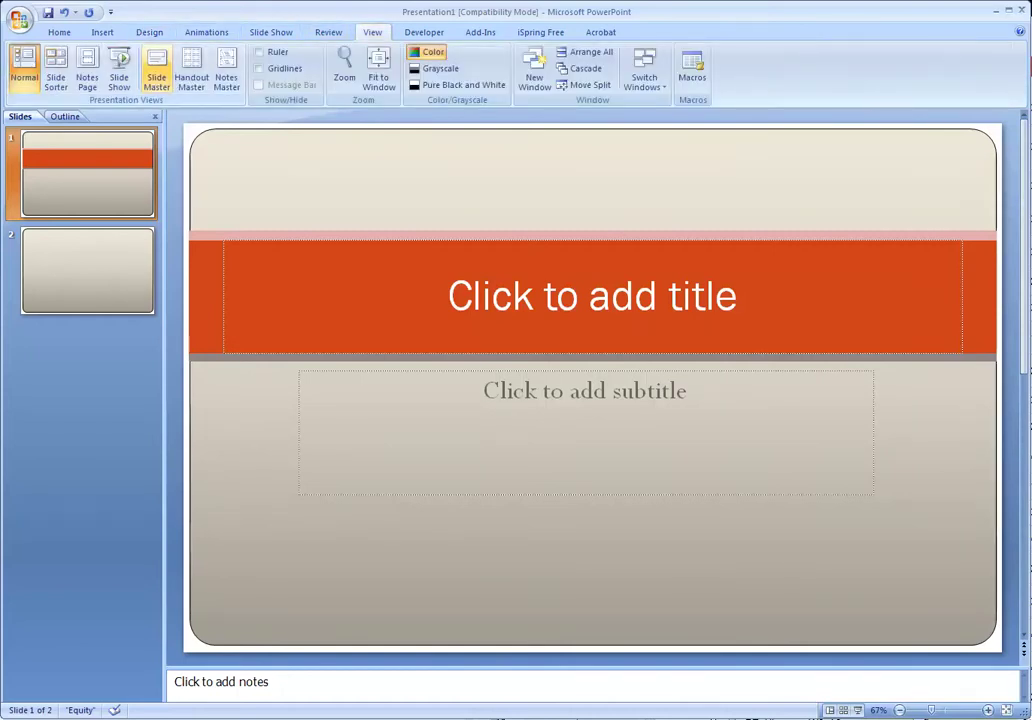
left_click(156, 77)
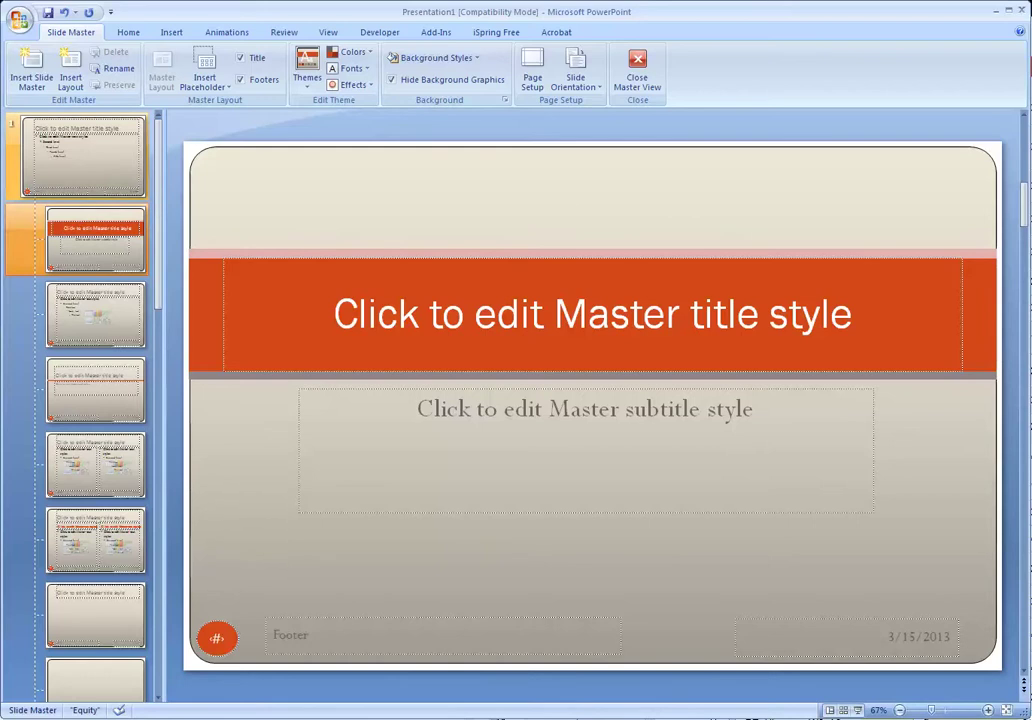
left_click(80, 165)
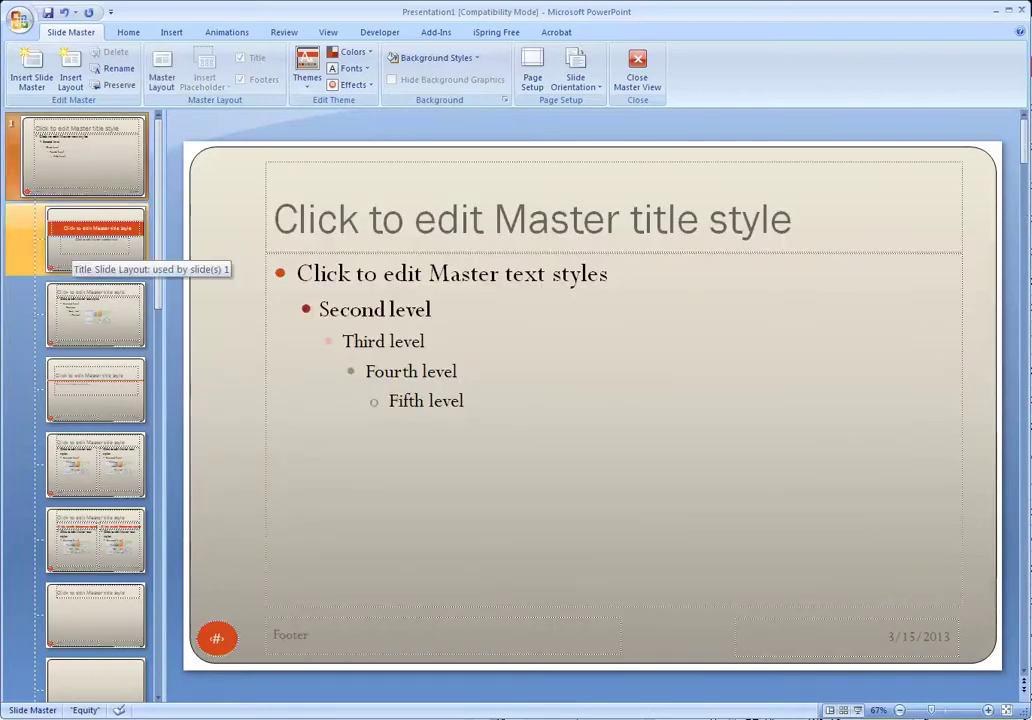
left_click(95, 240)
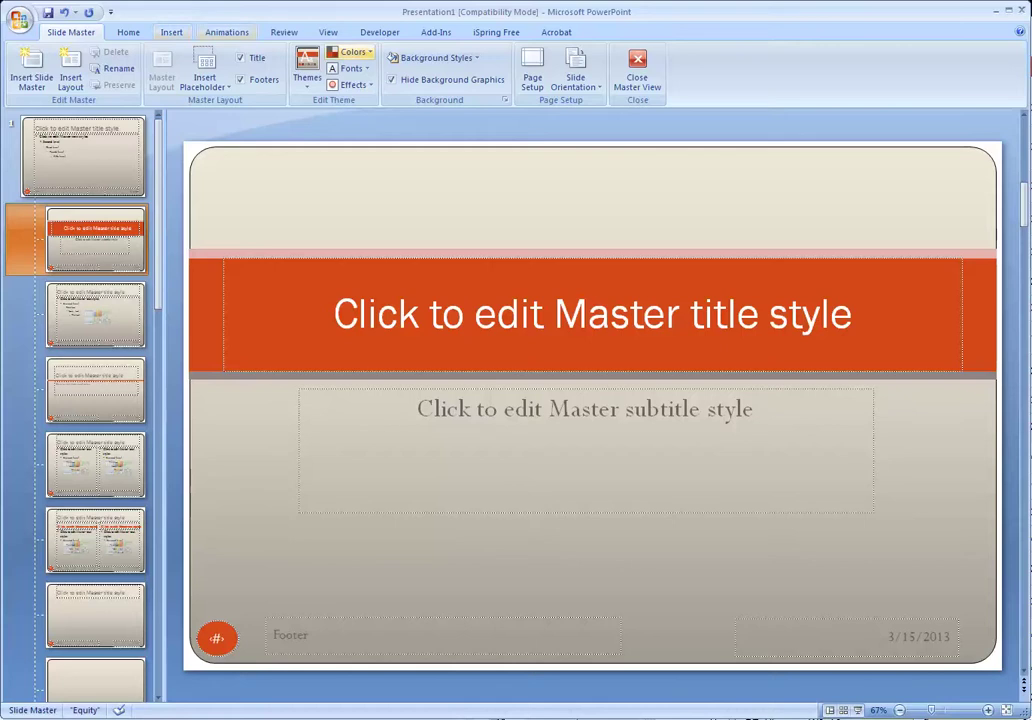
left_click(392, 80)
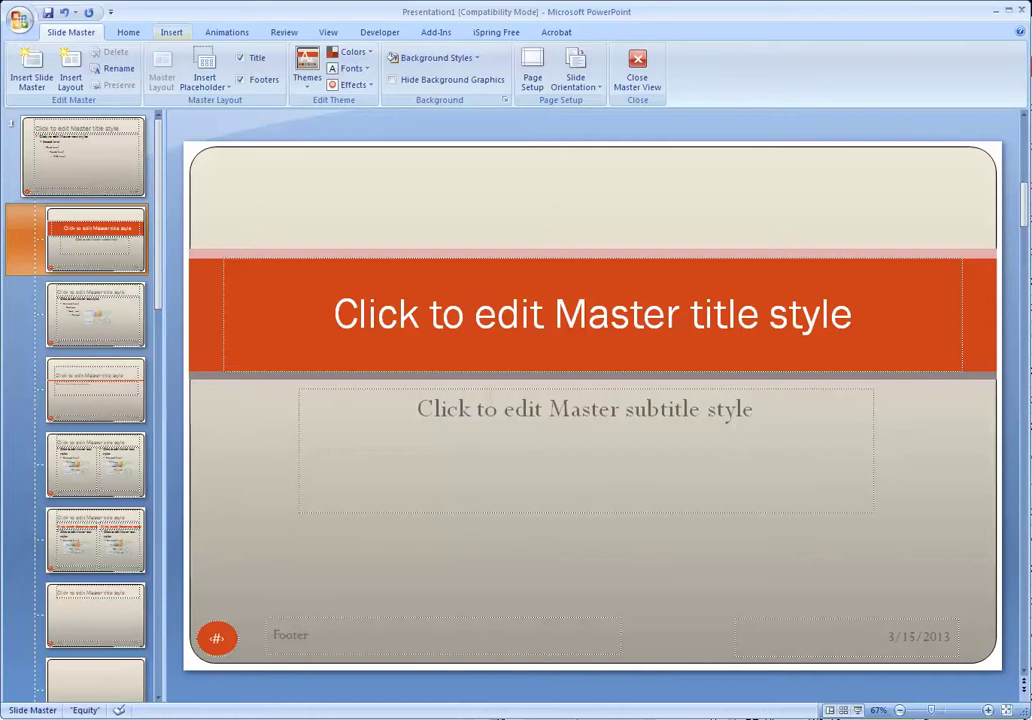
Step: Insert the picture StJoeBeach (97).JPG on the Title Slide layout and enlarge it to about 17.17 by 11.44 inches to cover the slide
left_click(171, 32)
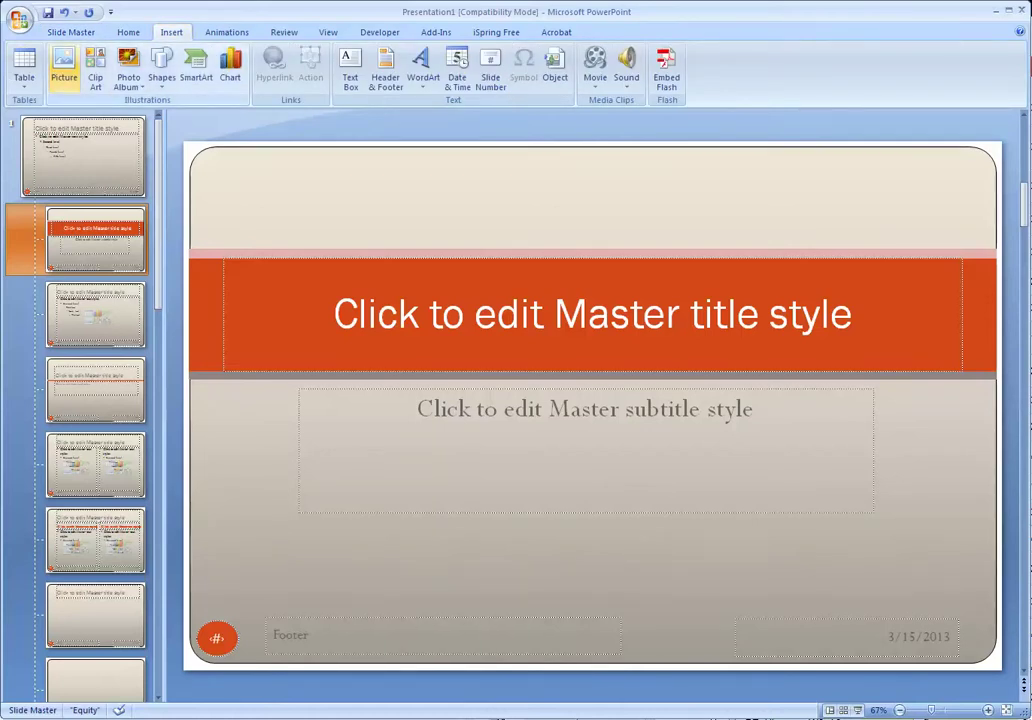
left_click(64, 68)
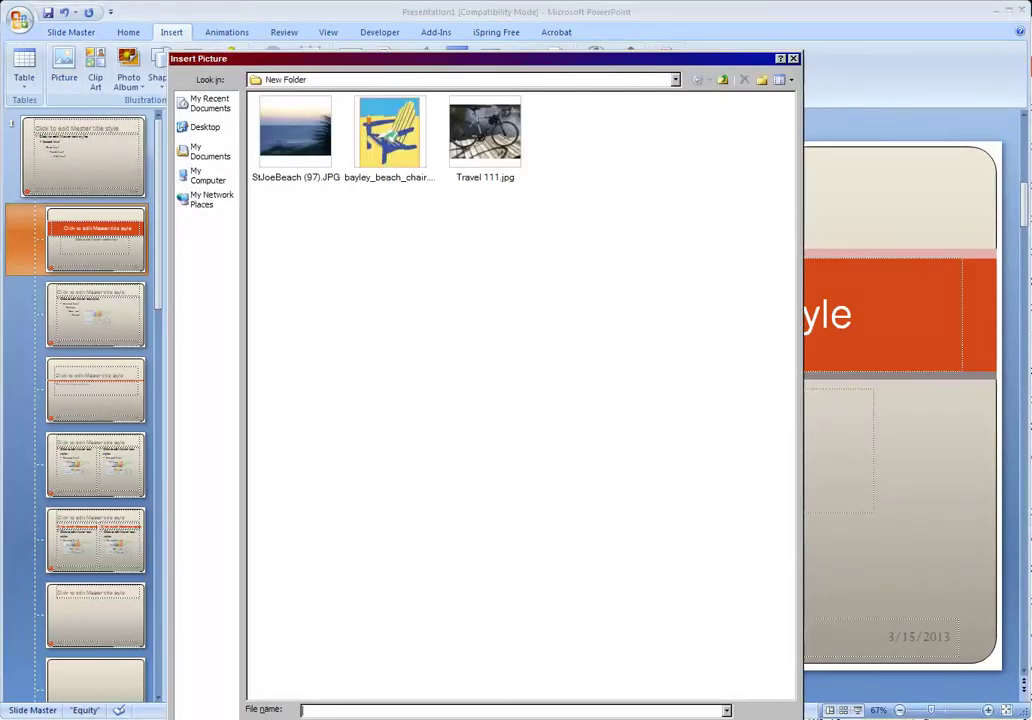
left_click(295, 132)
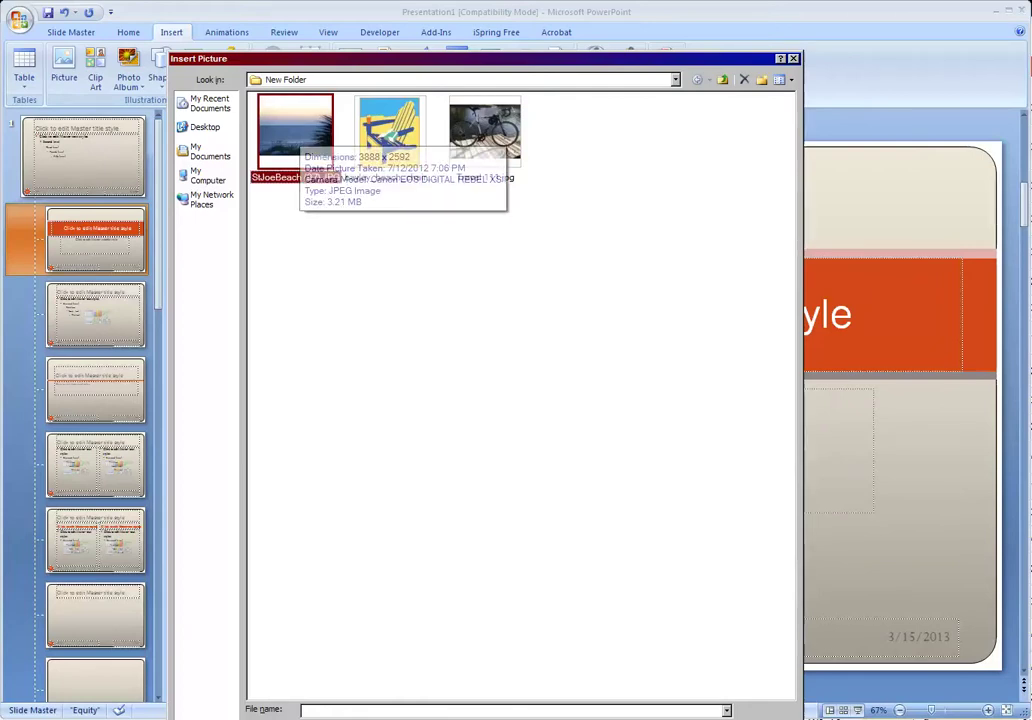
key("Return")
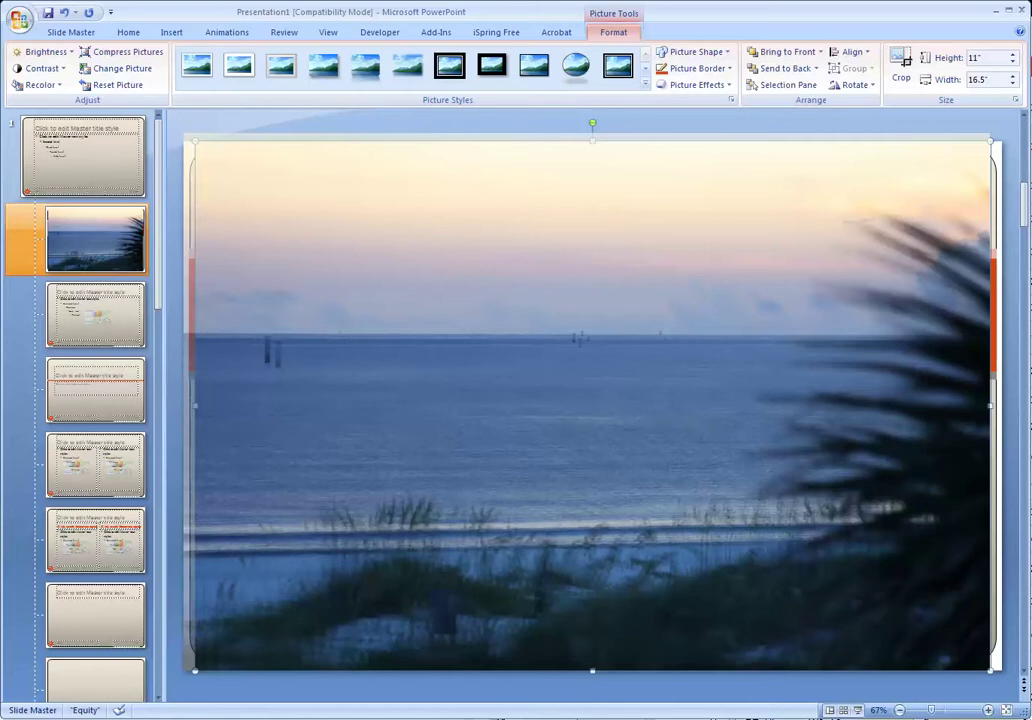
left_click_drag(195, 141, 183, 133)
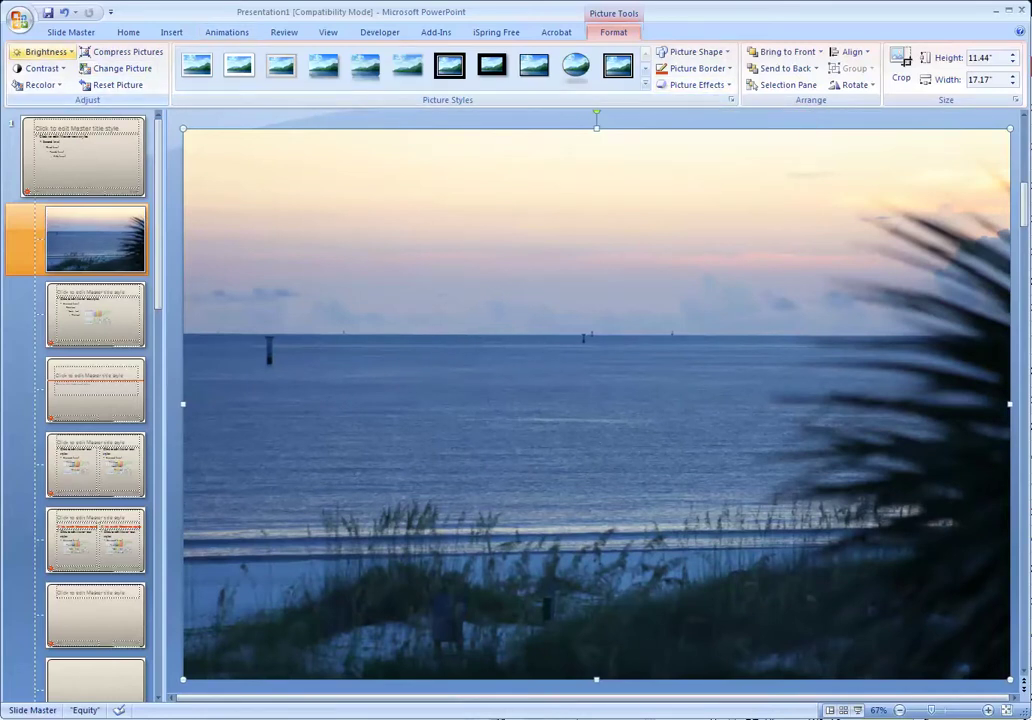
Step: Wash out the beach picture by setting its brightness to +40 % and its contrast to -40 %
left_click(45, 51)
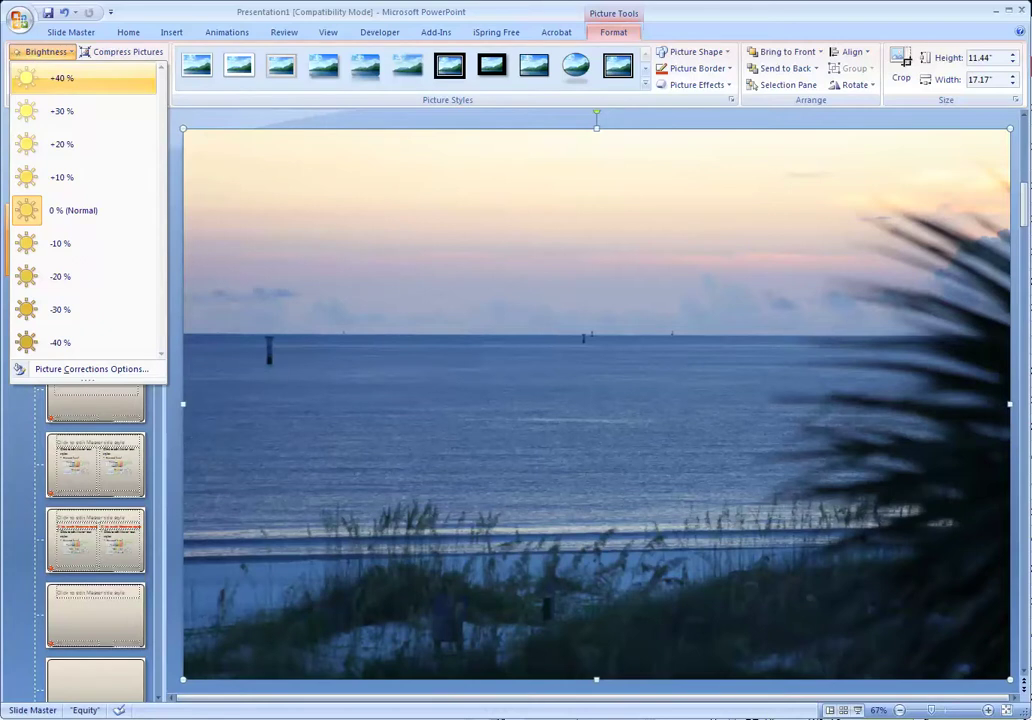
left_click(62, 77)
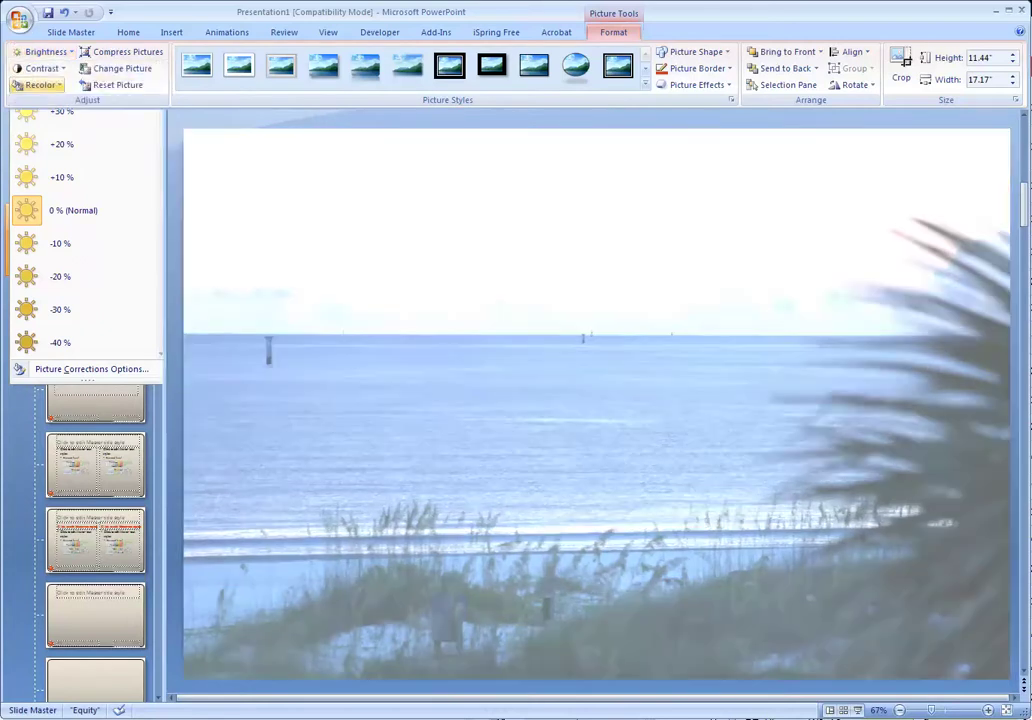
left_click(38, 68)
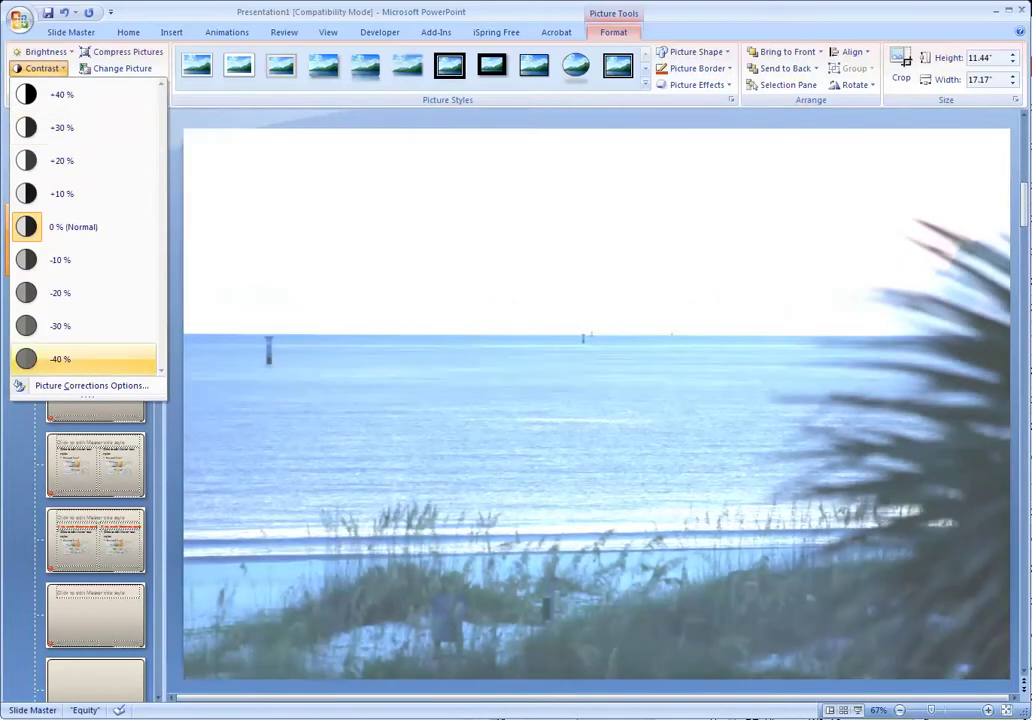
left_click(60, 358)
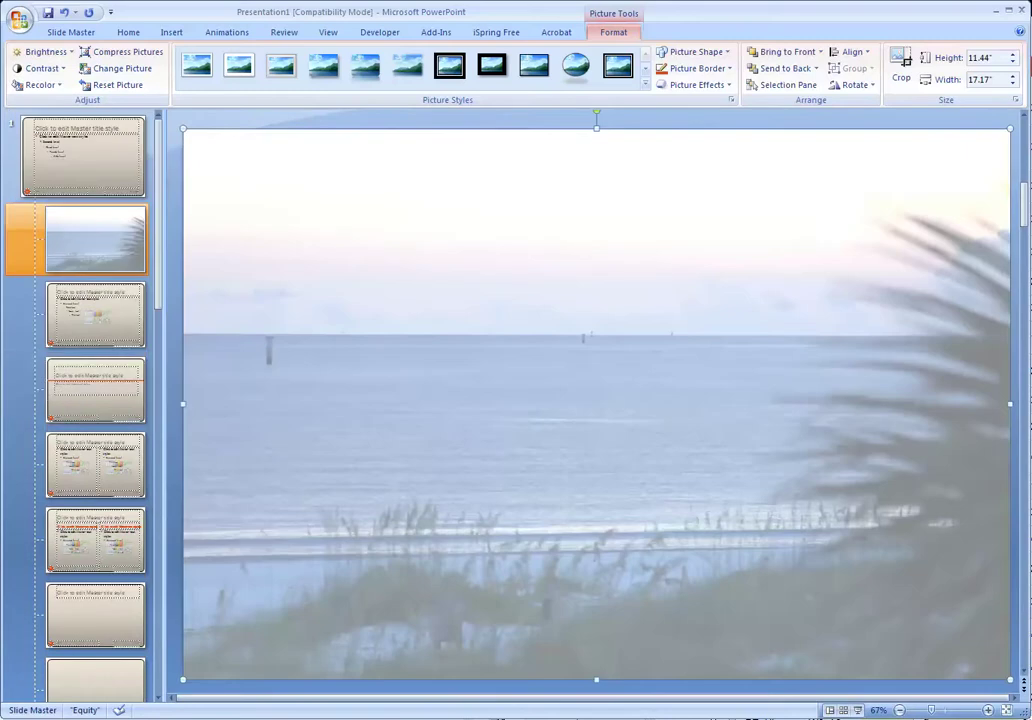
key("Escape")
Step: Send the beach picture to the back of the layout and delete the rounded gradient panel and the full-slide white rectangle covering it
left_click(596, 404)
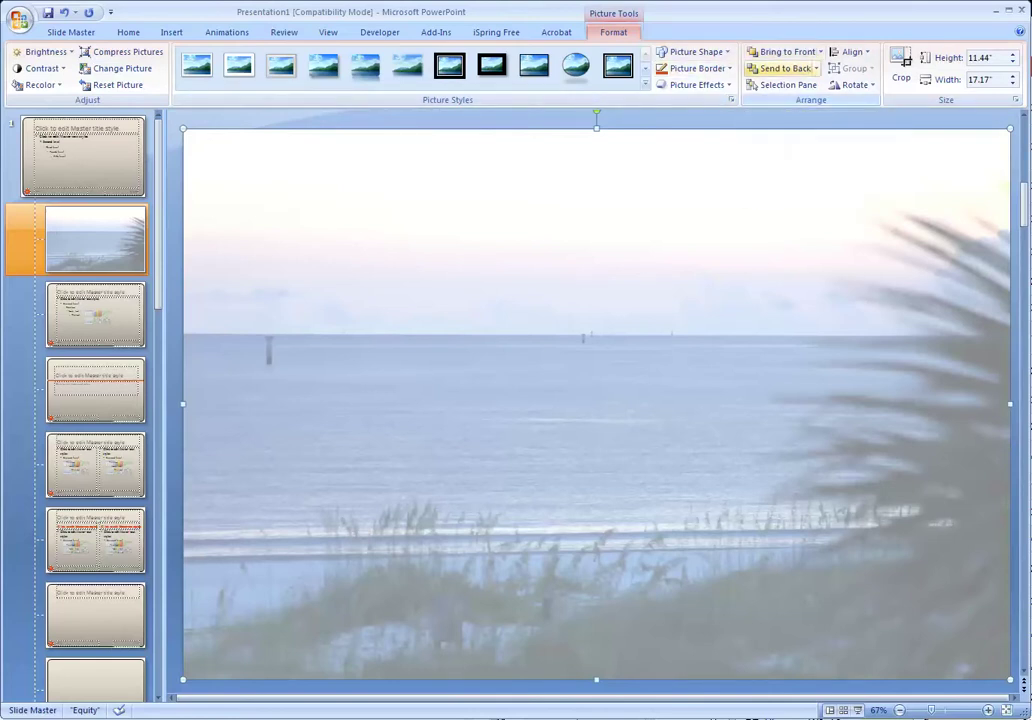
left_click(786, 68)
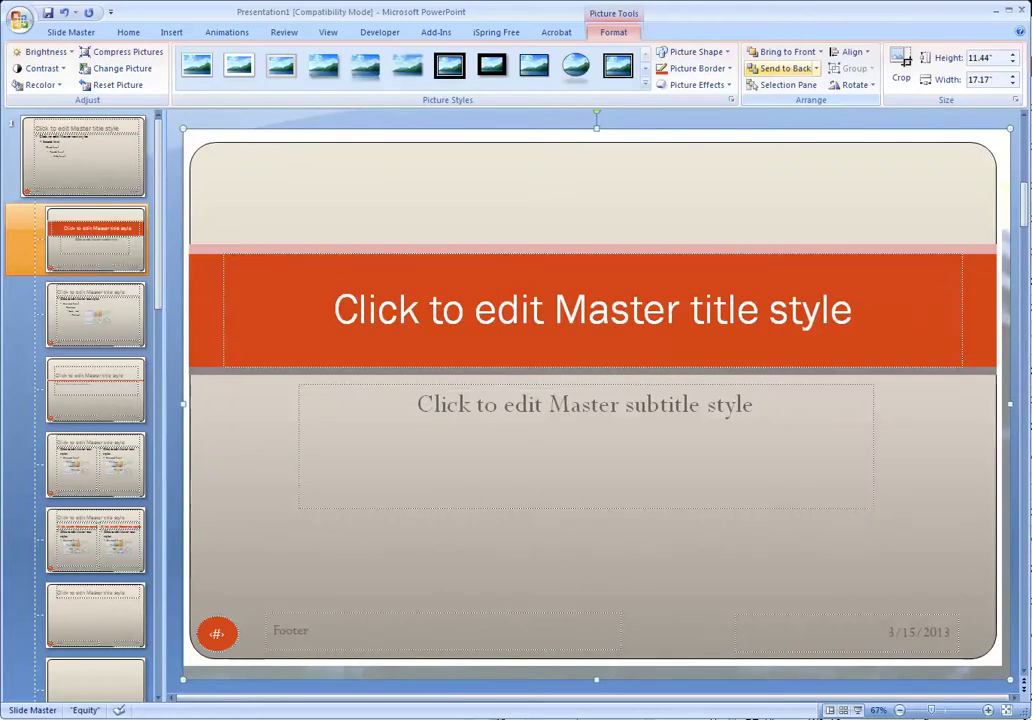
left_click(740, 195)
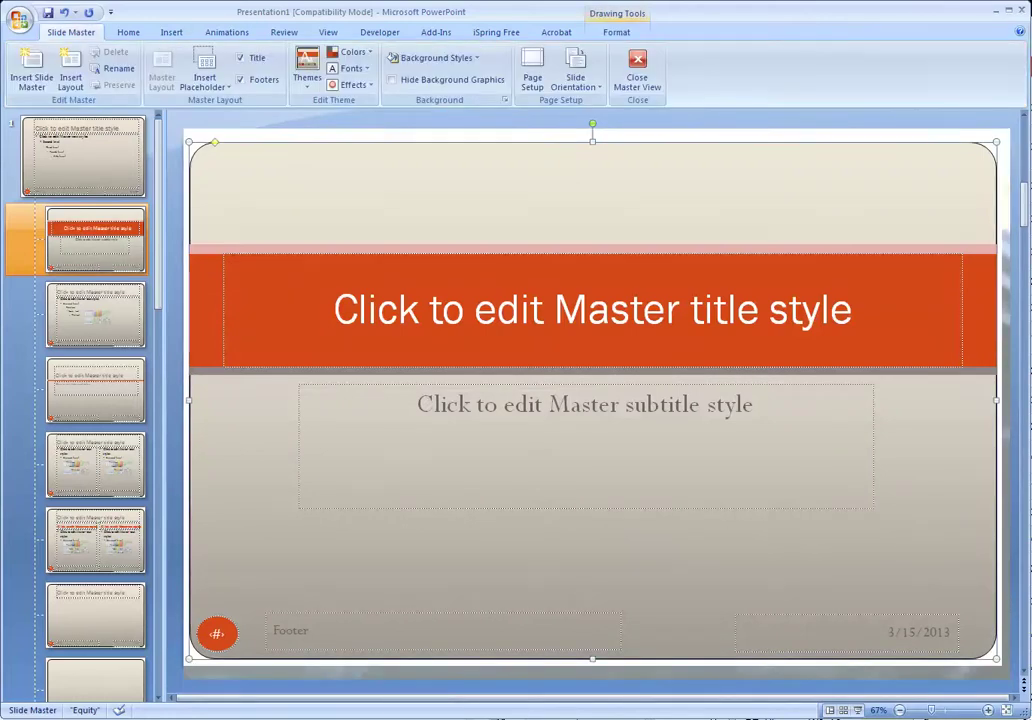
key("Delete")
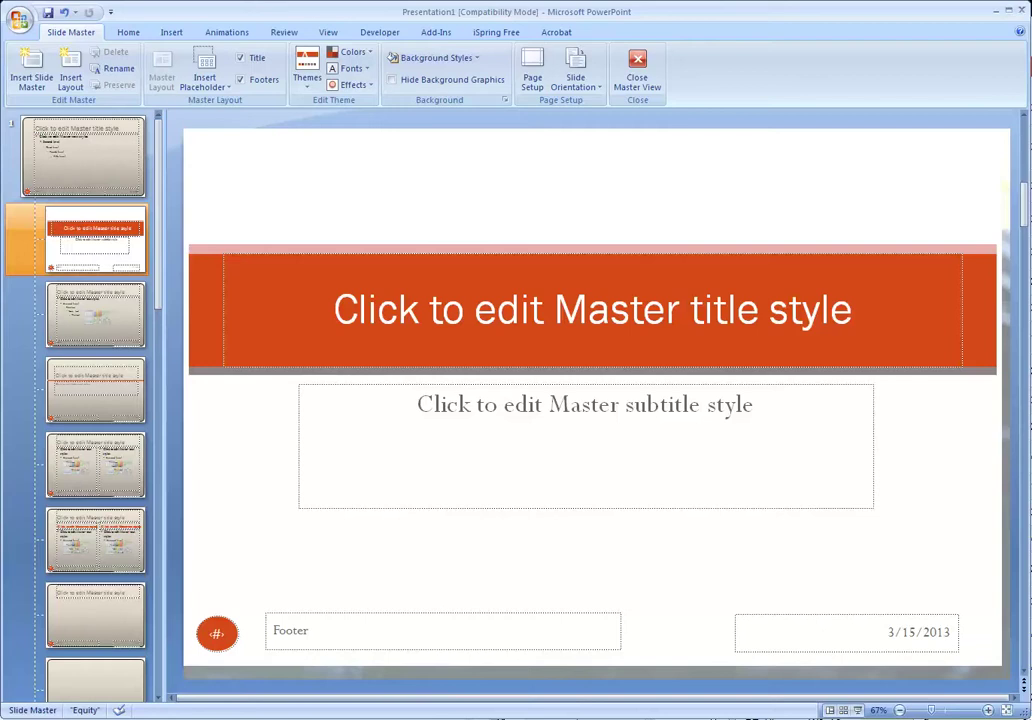
left_click(979, 308)
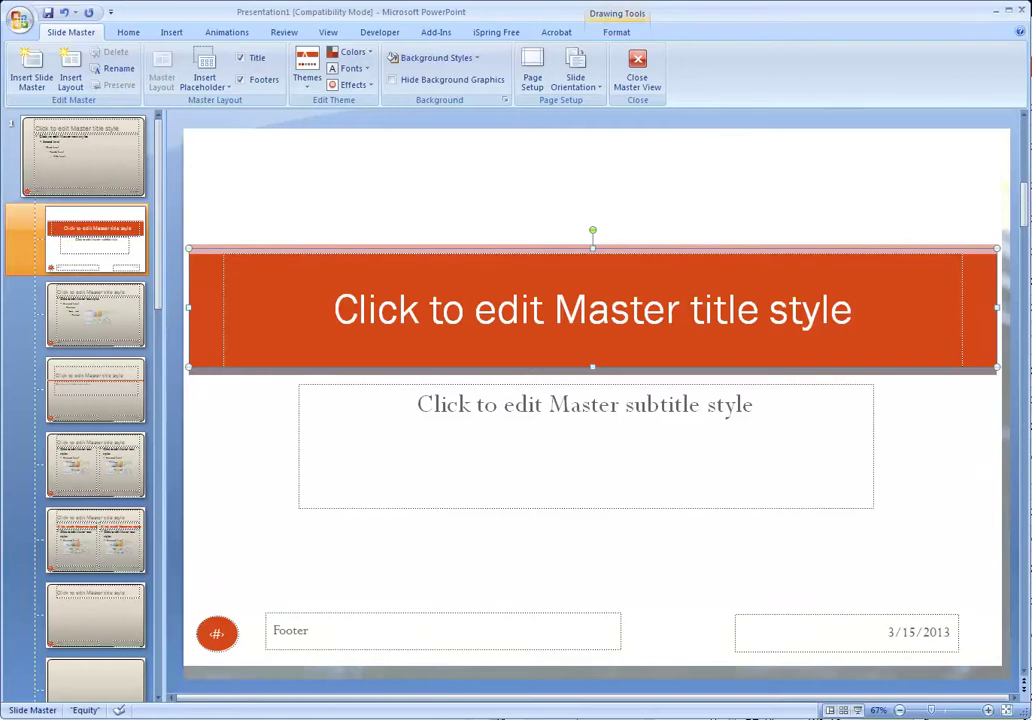
left_click(600, 195)
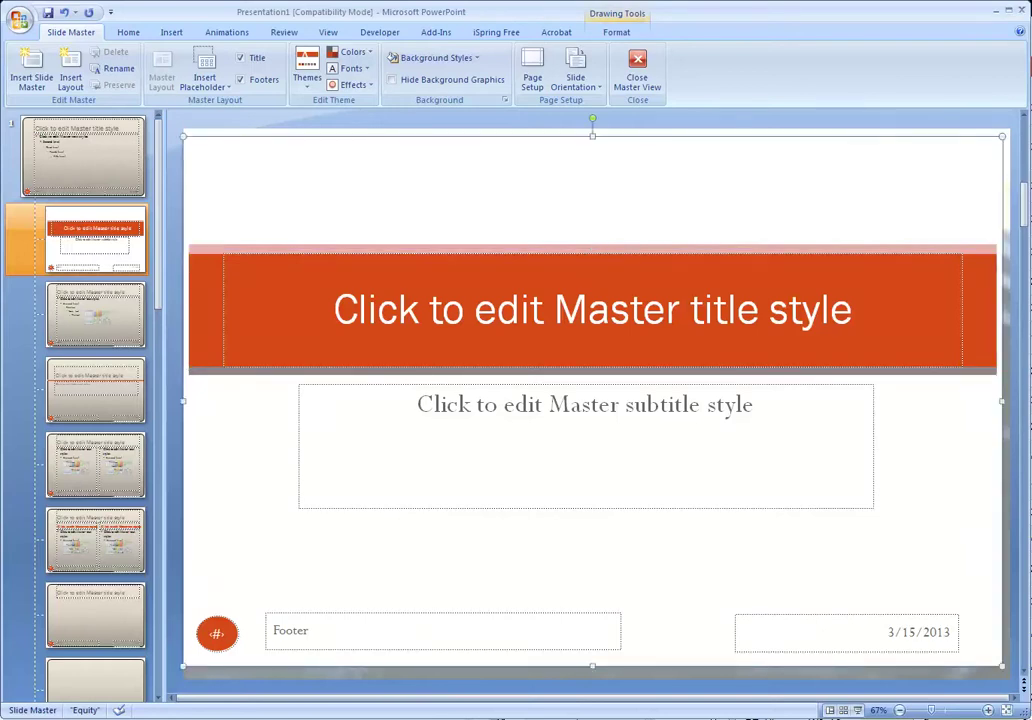
key("Delete")
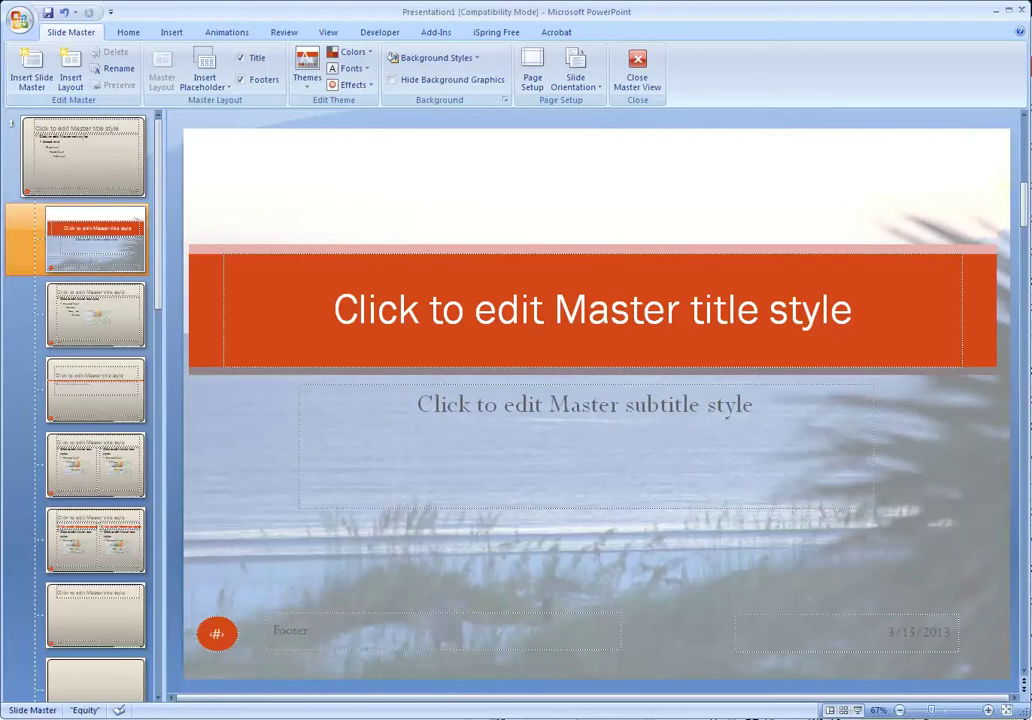
Step: Widen the orange title band on the Title Slide layout so it spans the full width of the slide
key("Tab")
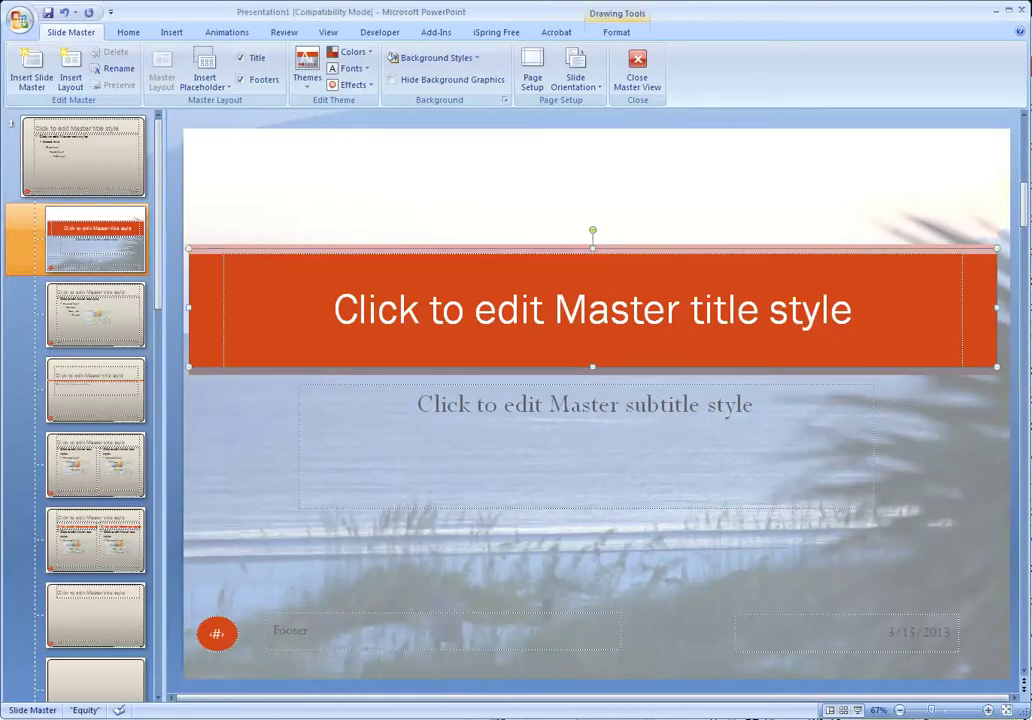
left_click_drag(460, 249, 463, 249)
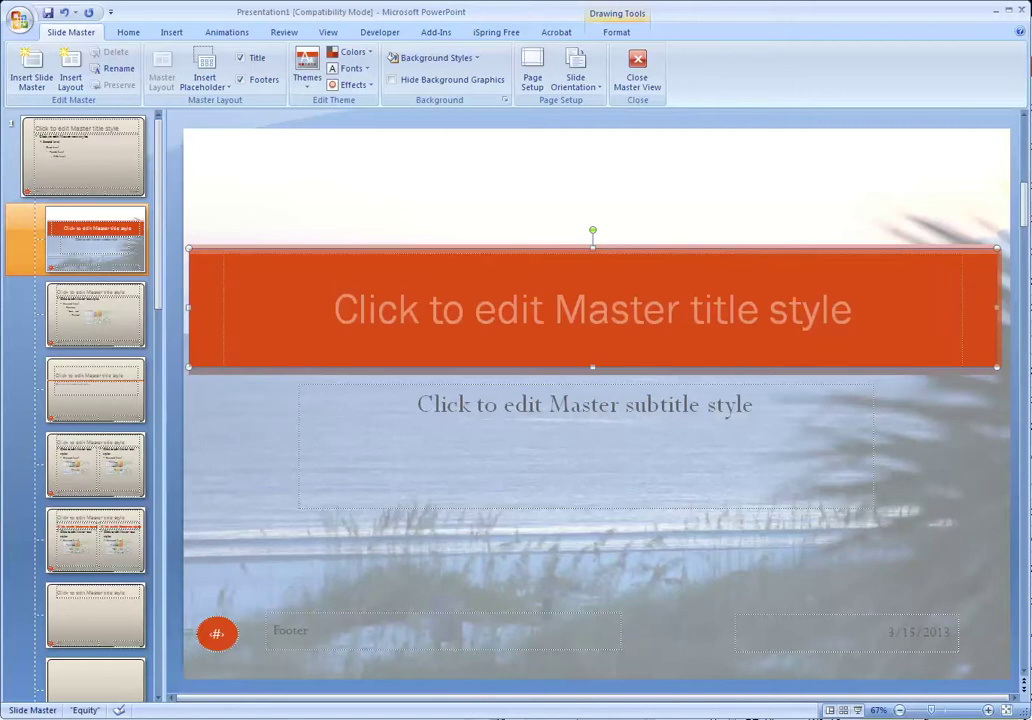
left_click_drag(999, 308, 1013, 308)
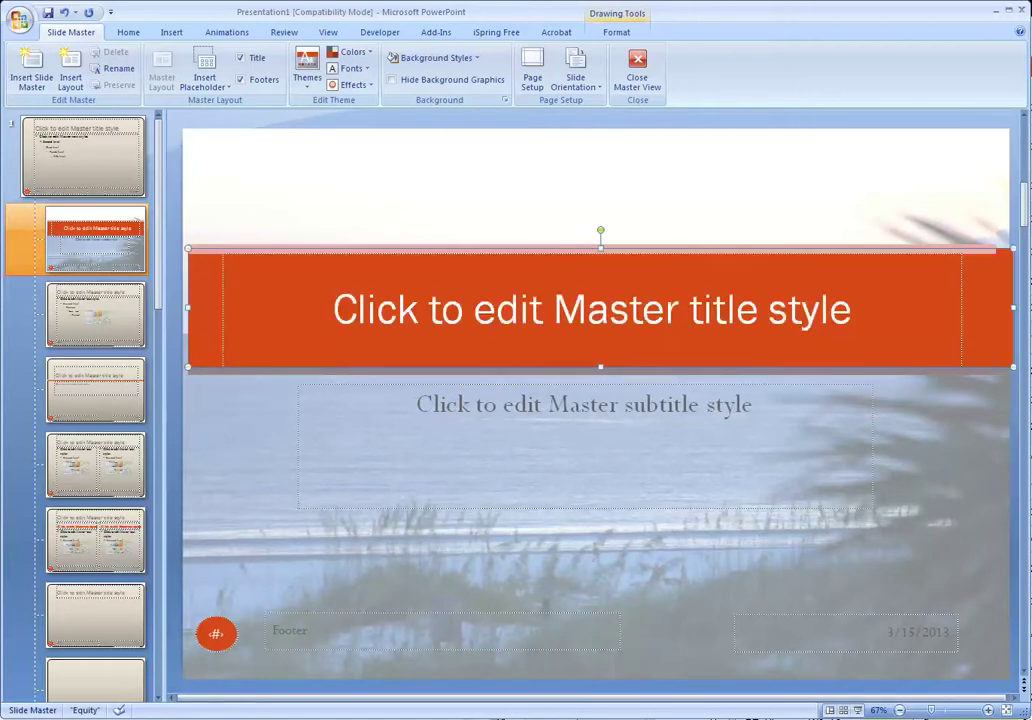
left_click_drag(188, 308, 182, 308)
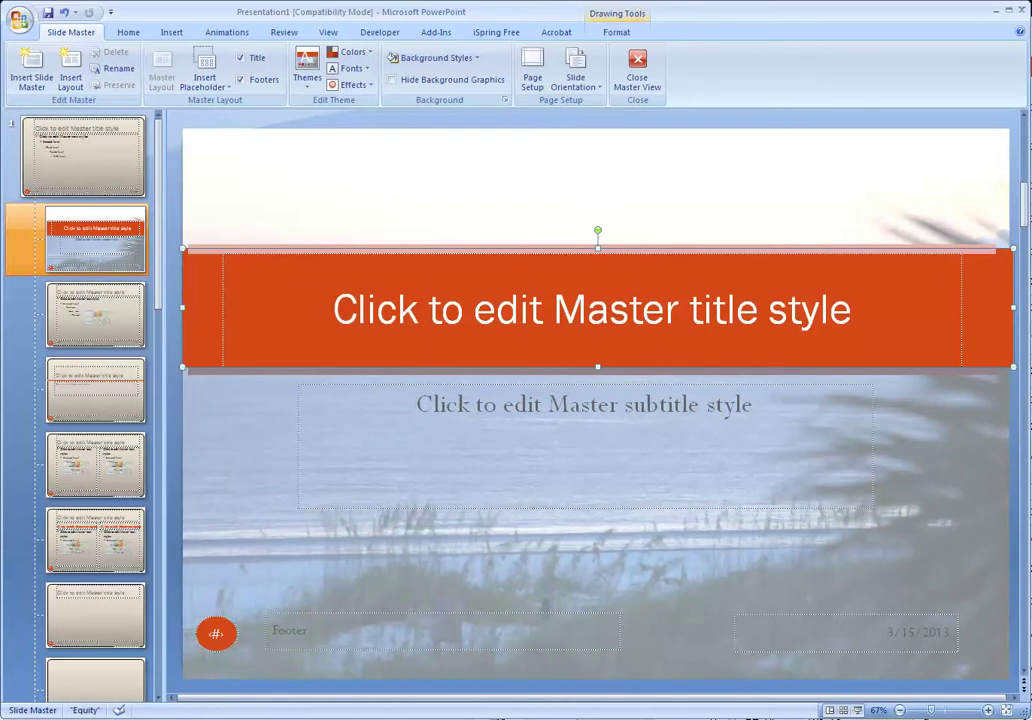
Step: Change the title band's solid fill to a light grayish mauve theme color
right_click(246, 317)
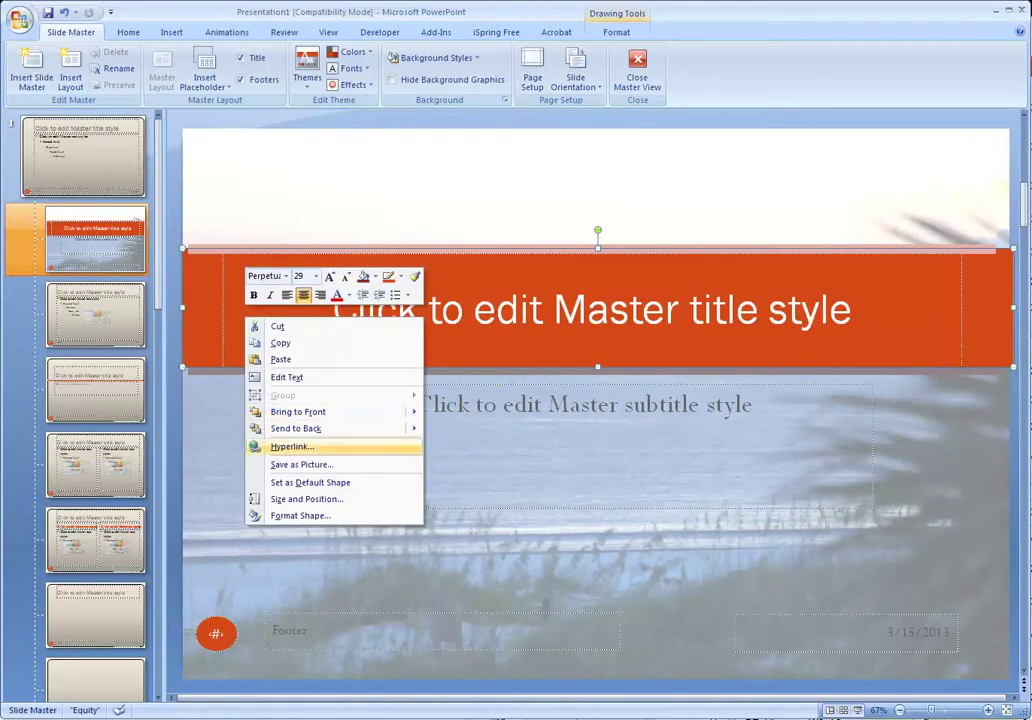
left_click(300, 515)
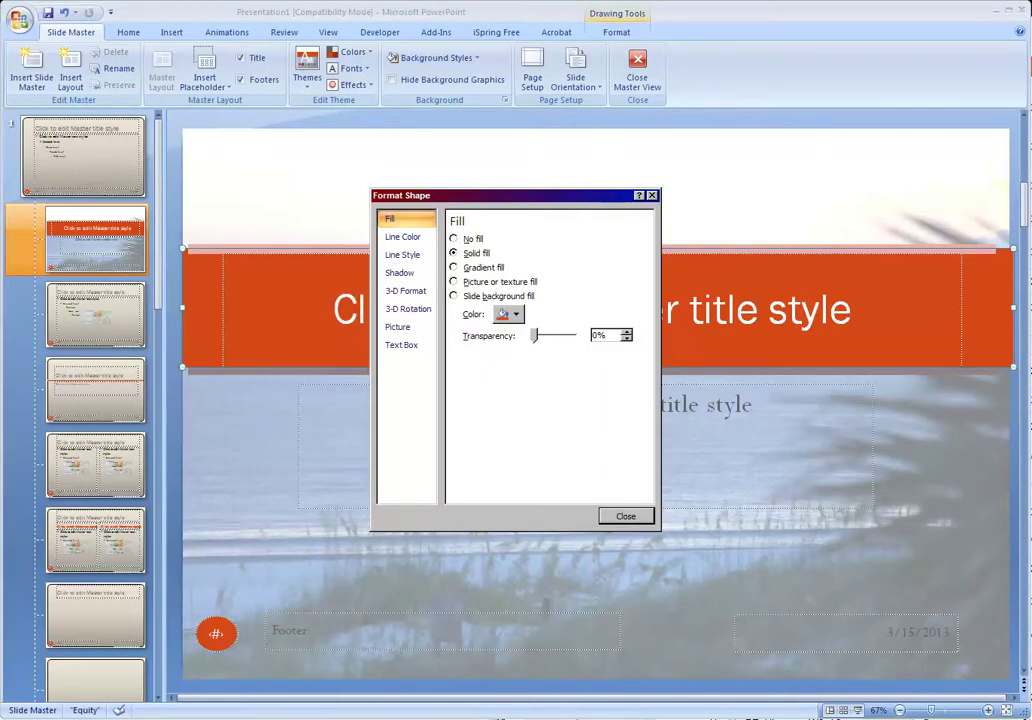
left_click(510, 314)
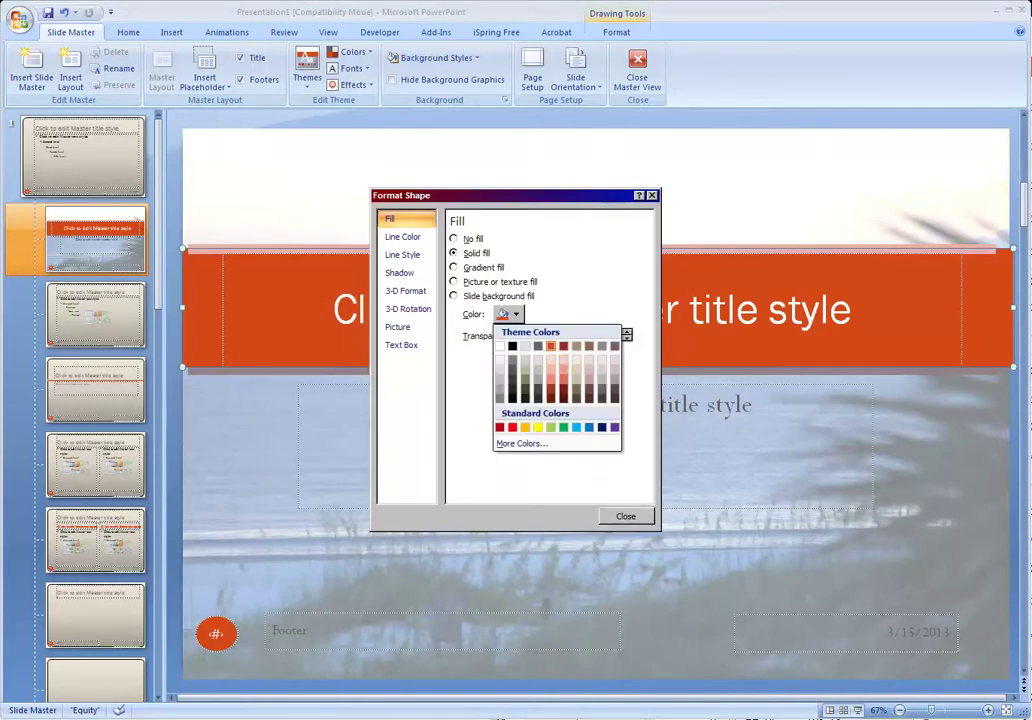
left_click(600, 358)
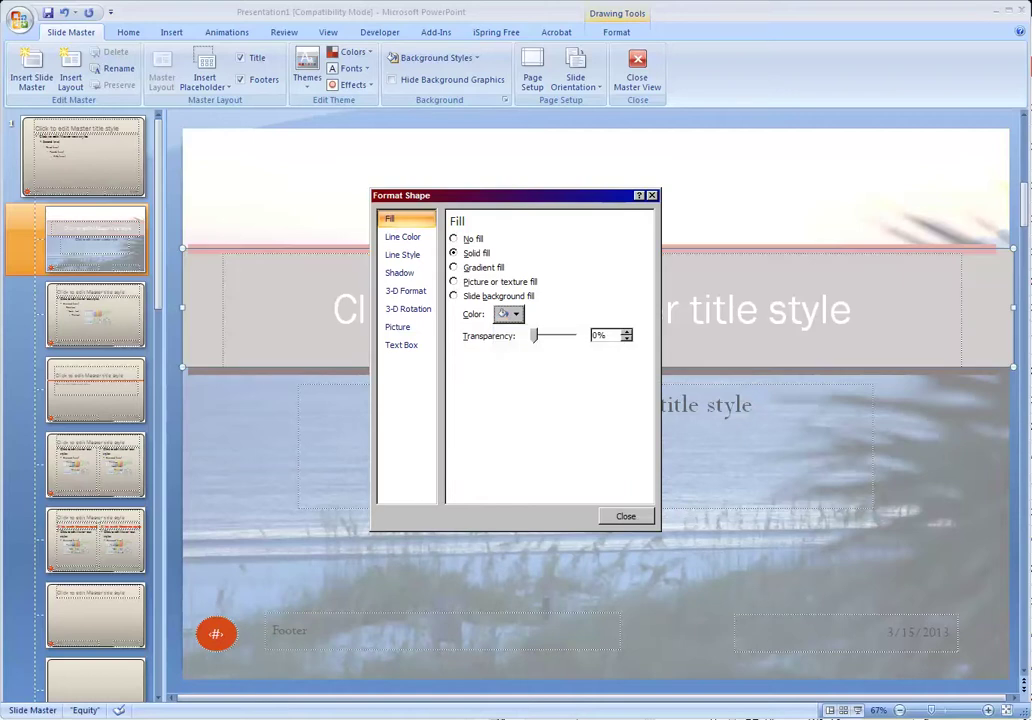
left_click(626, 516)
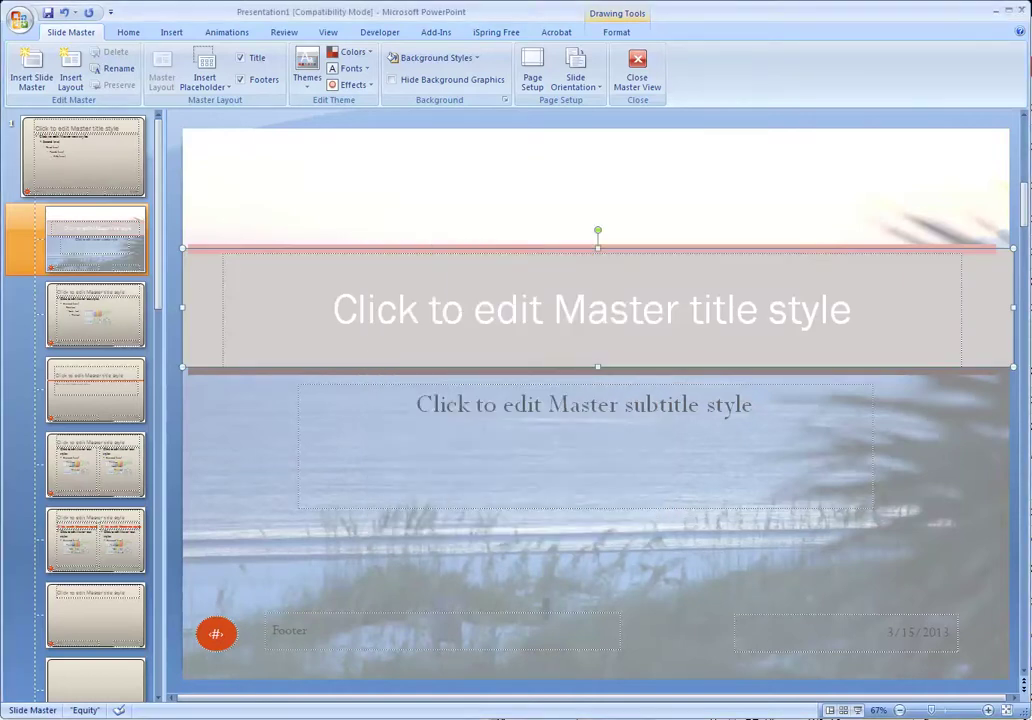
Step: Delete the thin pink strip along the upper edge of the title band
left_click(482, 303)
key("Tab")
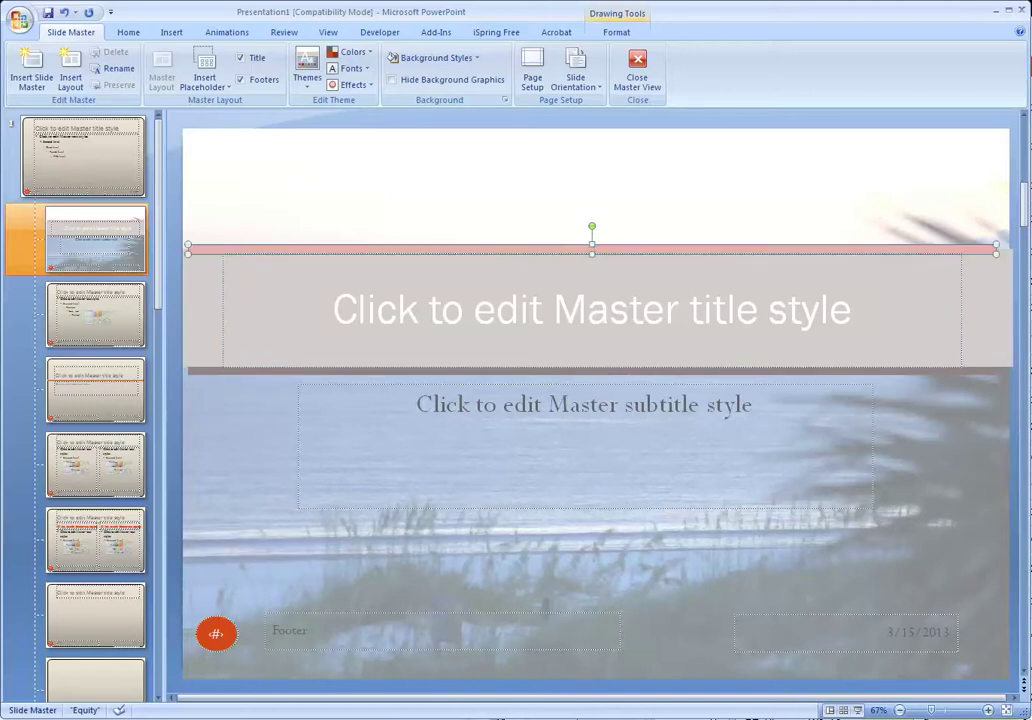
key("Delete")
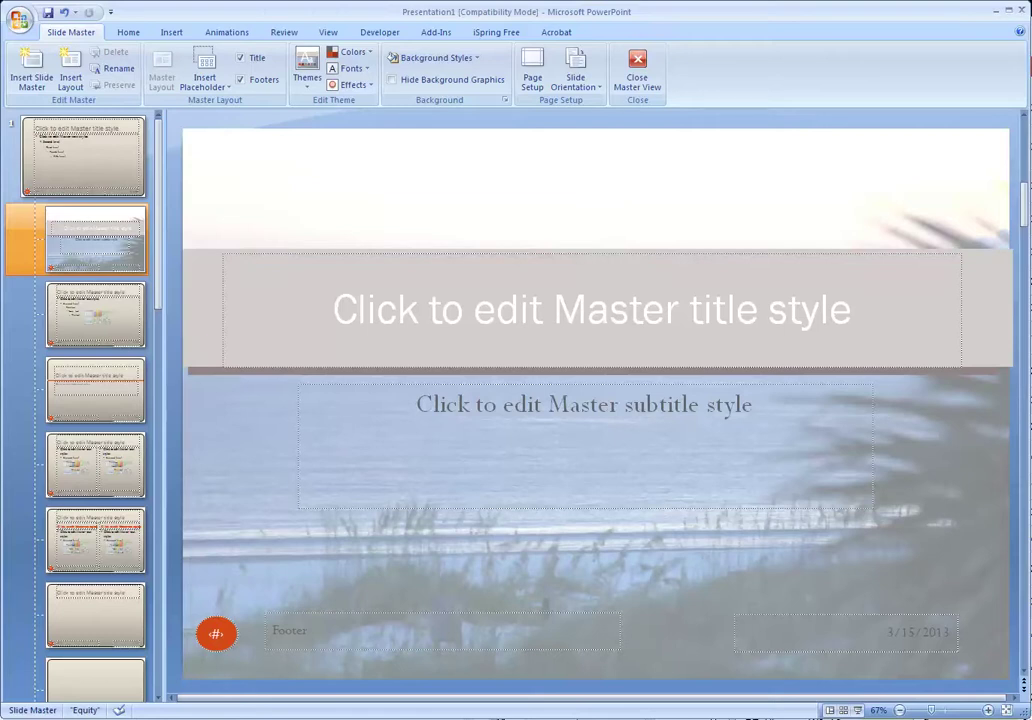
Step: Fill the slide number circle with a dusty rose theme color
key("Tab")
key("Tab")
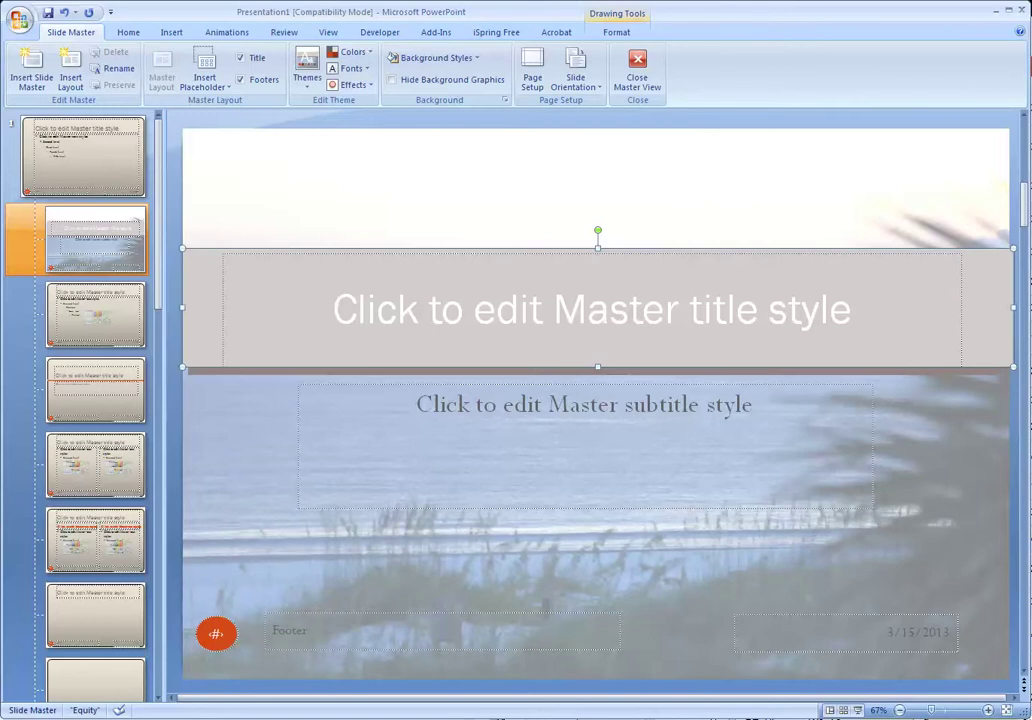
key("Tab")
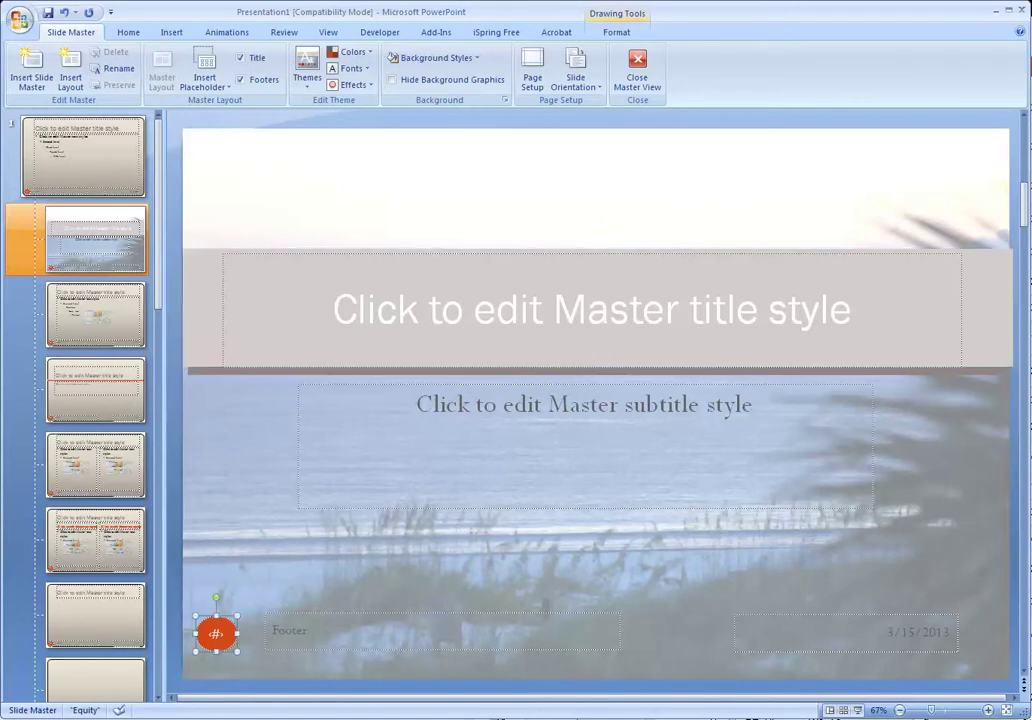
right_click(230, 631)
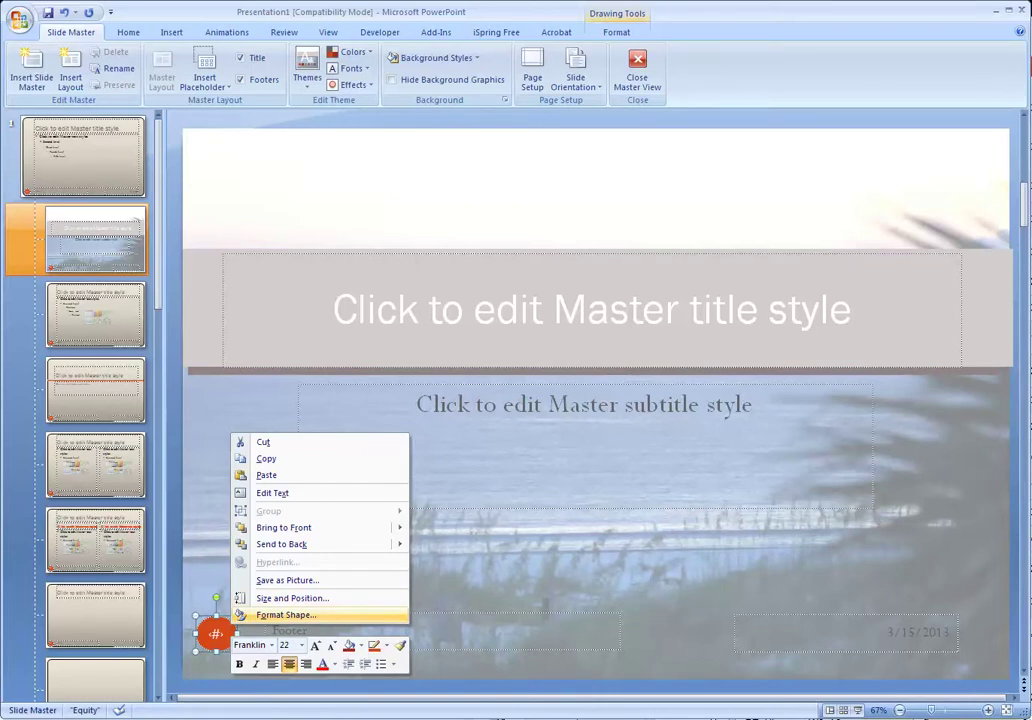
left_click(361, 646)
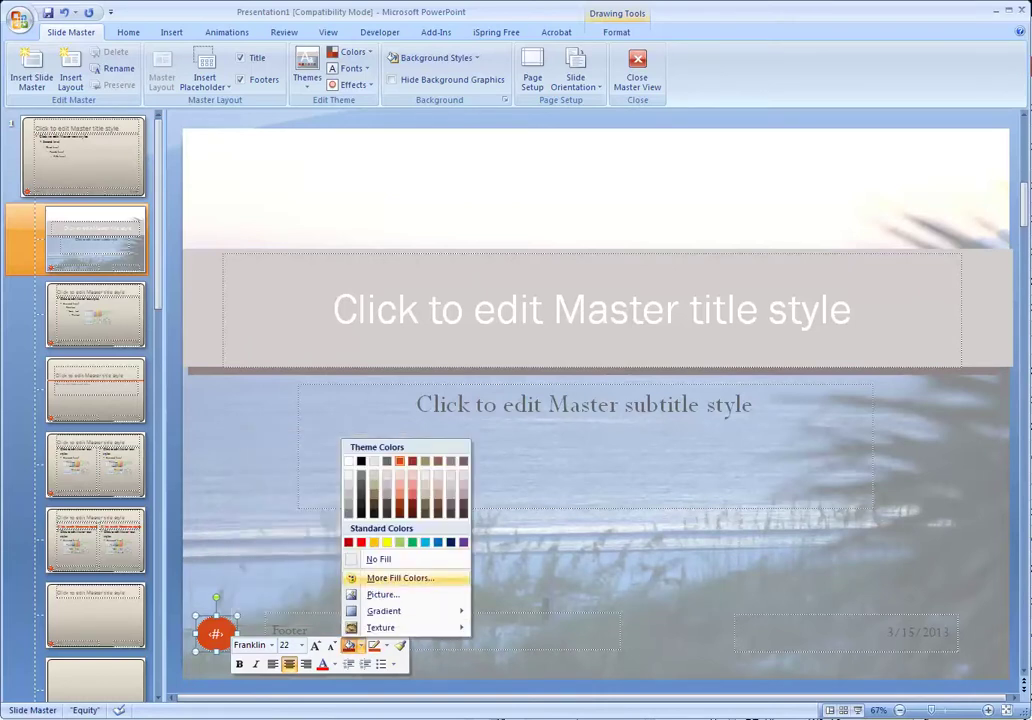
key("Up")
key("Return")
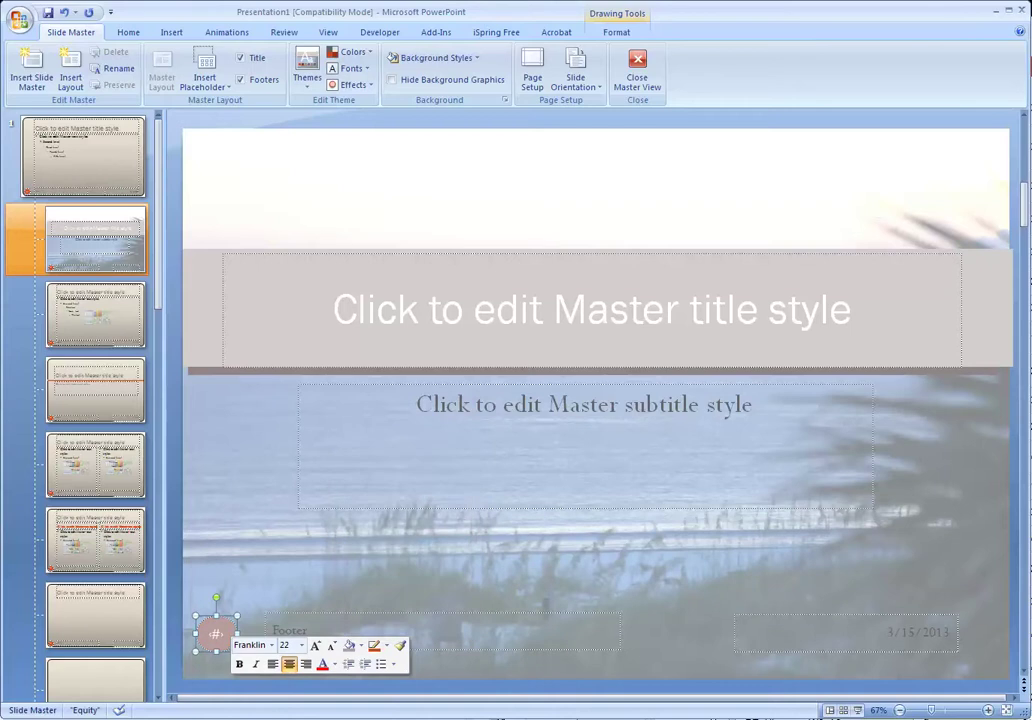
Step: Change the slide number circle's fill to a dark maroon-brown theme color
key("shift+F10")
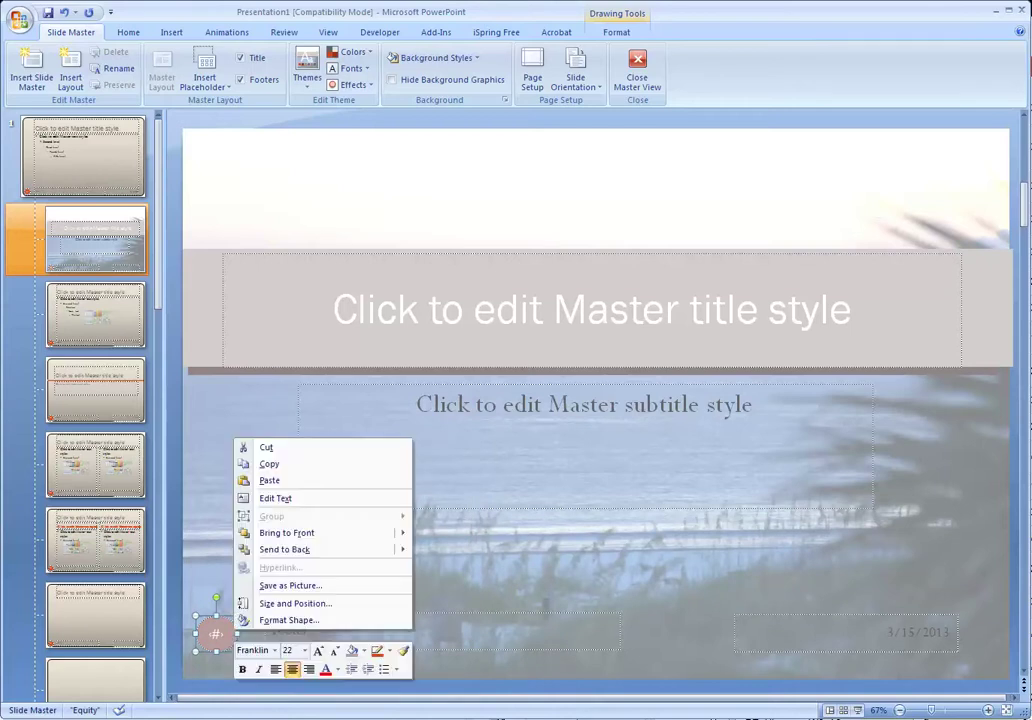
key("Right")
key("Escape")
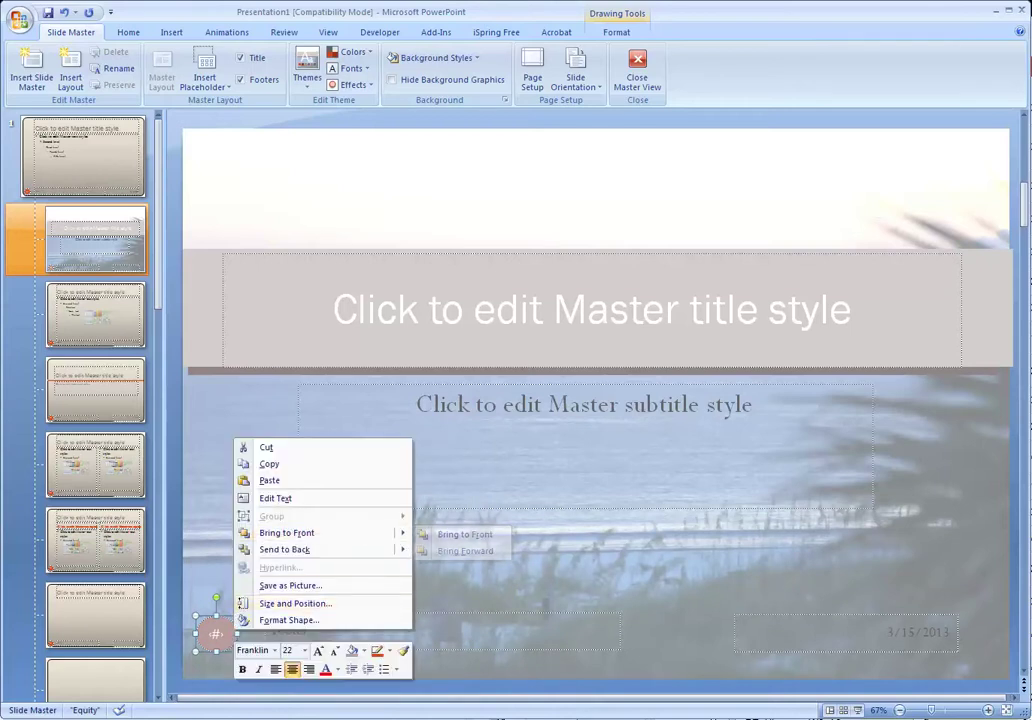
left_click(364, 651)
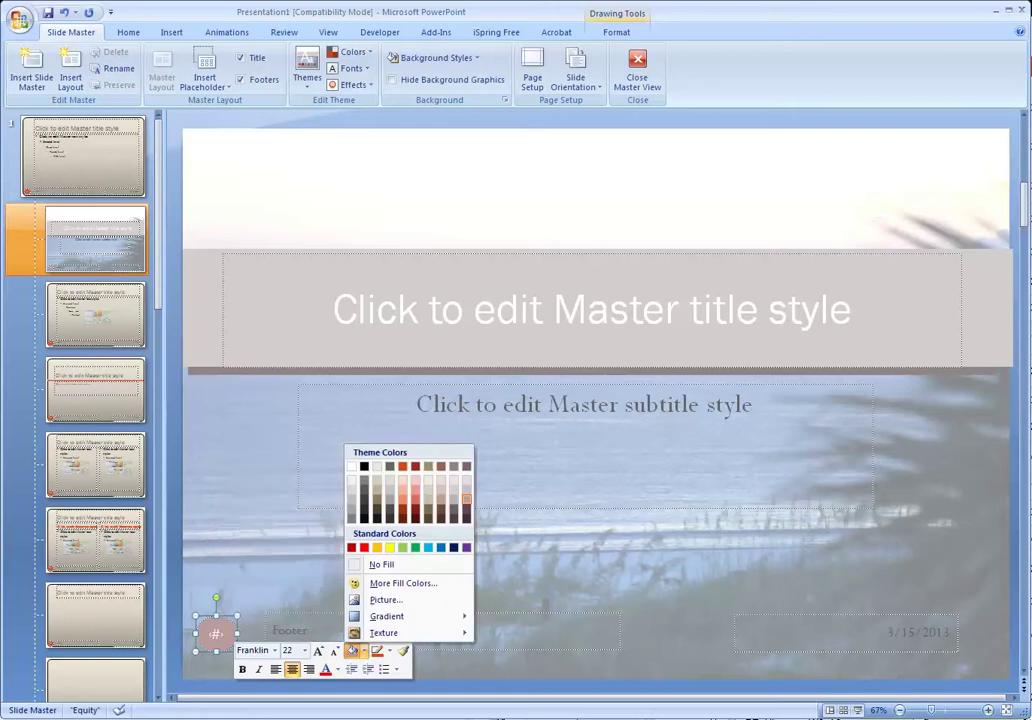
key("Return")
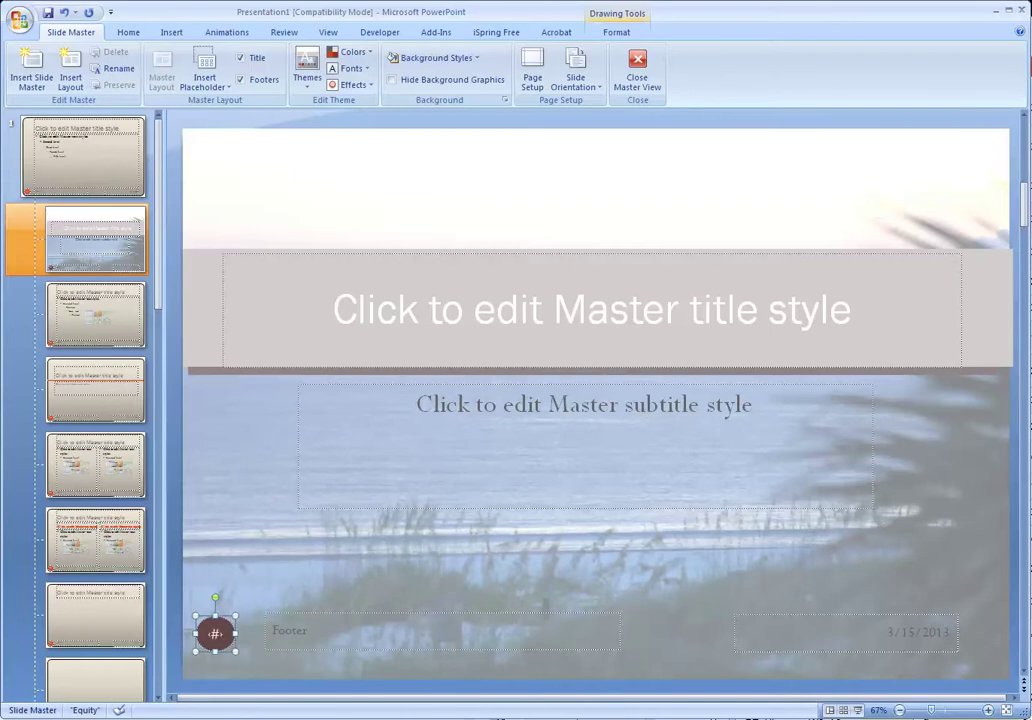
left_click(330, 565)
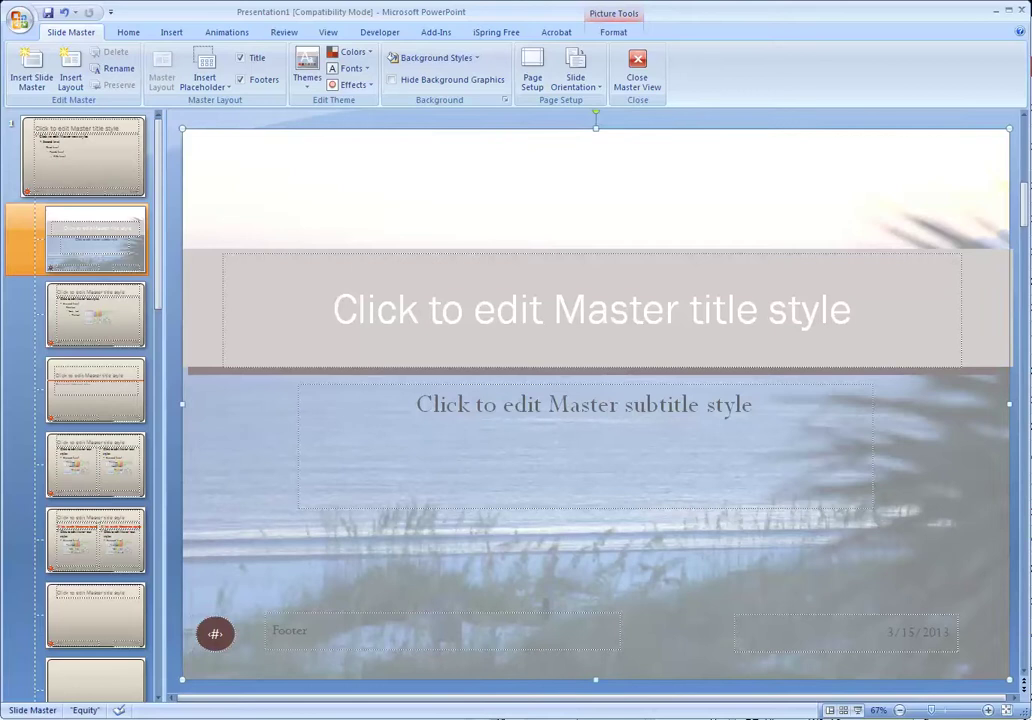
left_click(83, 157)
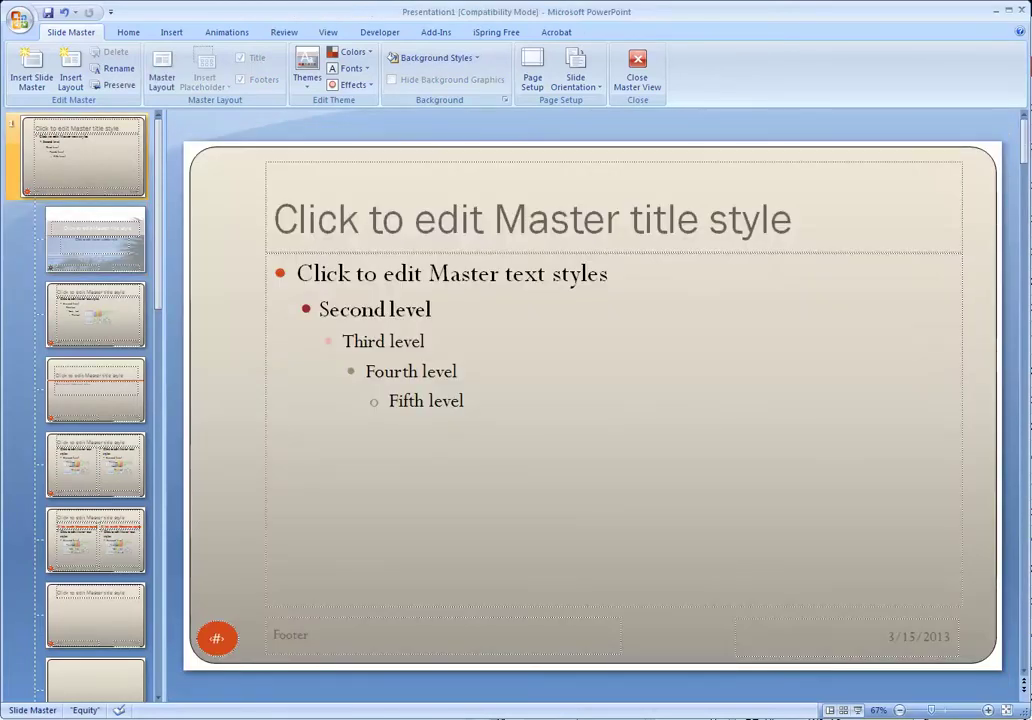
left_click(96, 240)
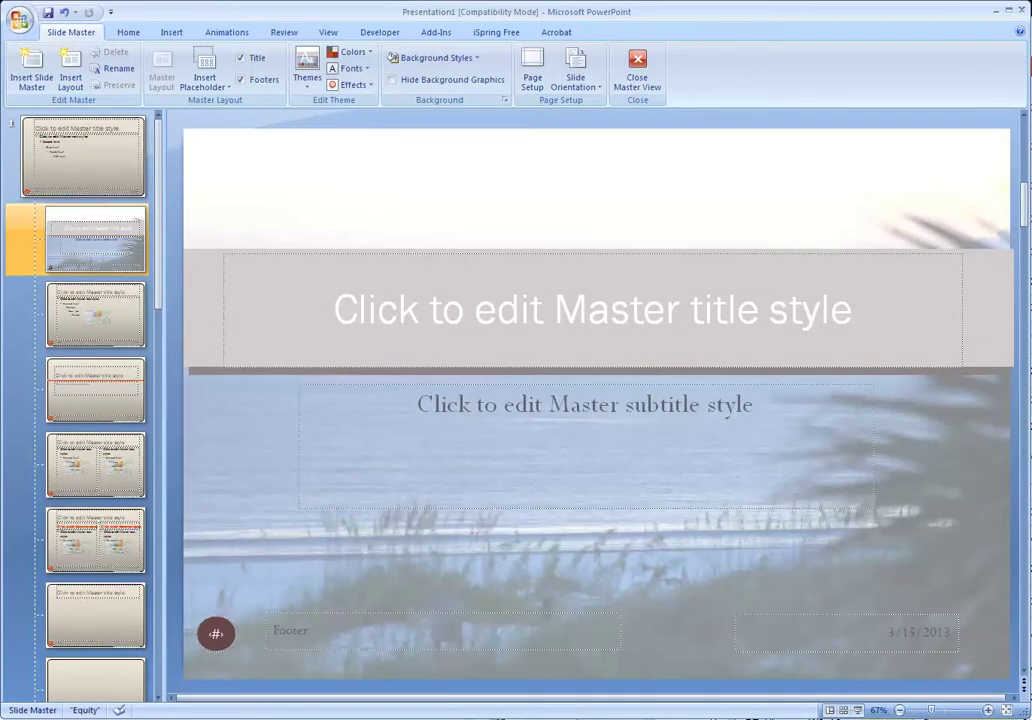
left_click(171, 32)
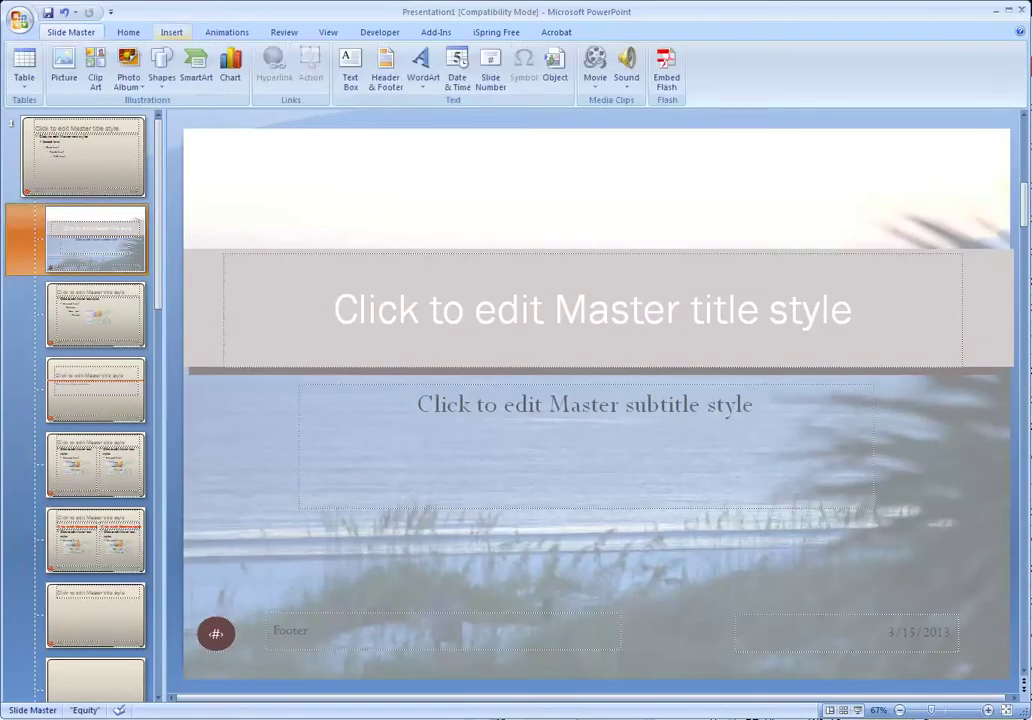
left_click(63, 66)
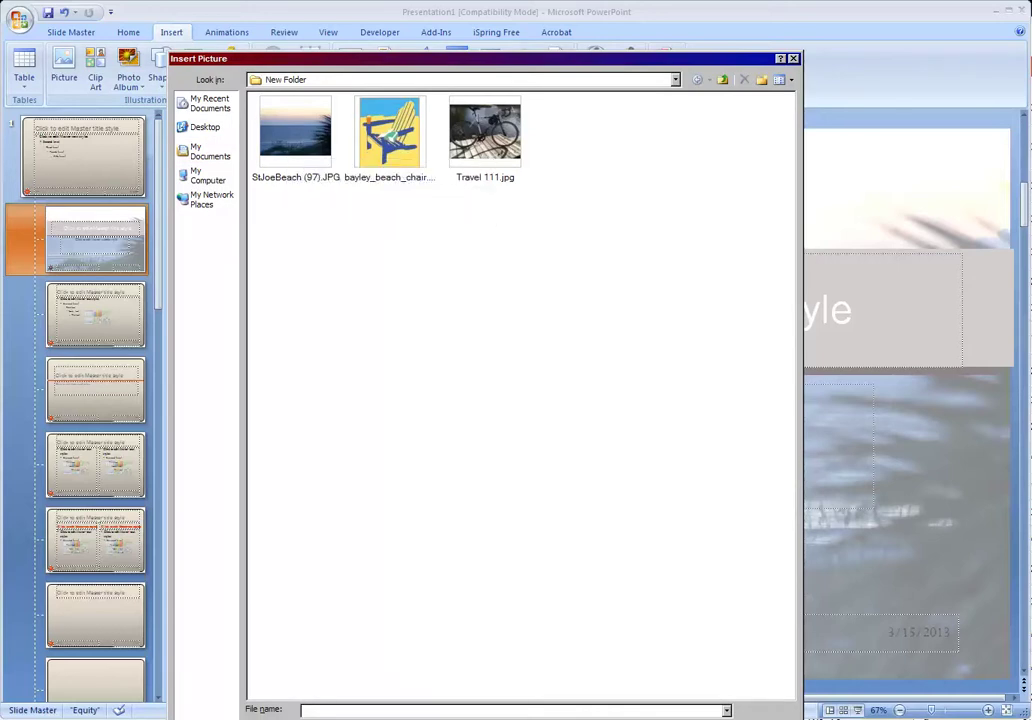
left_click(793, 59)
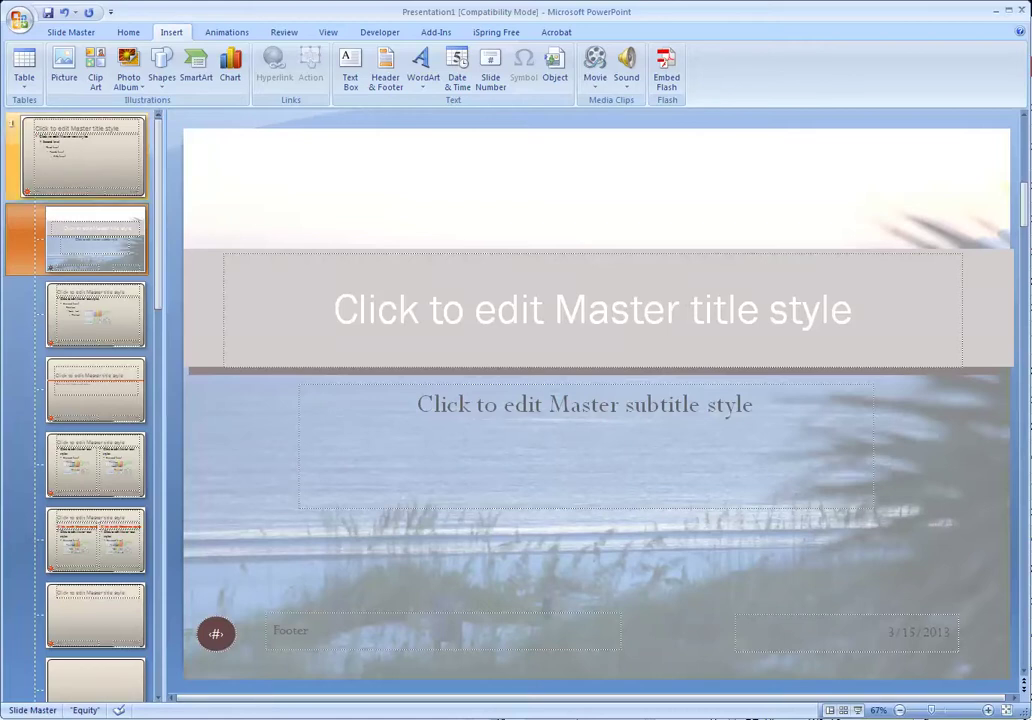
Step: Set the main slide master's background to a picture fill using StJoeBeach (97).JPG
left_click(83, 157)
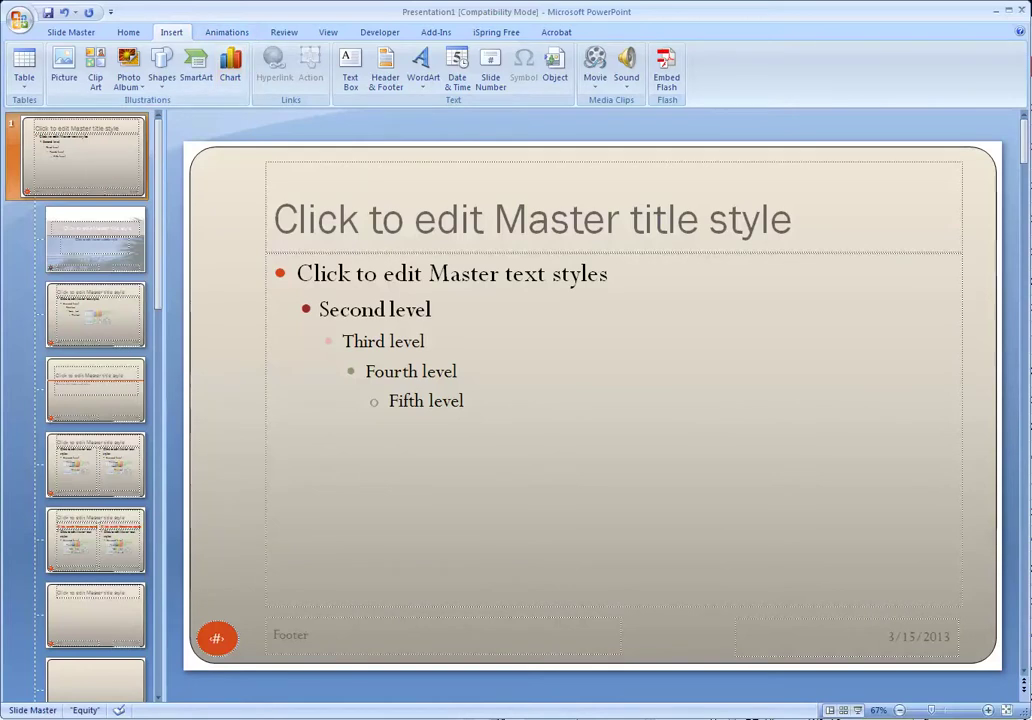
right_click(645, 358)
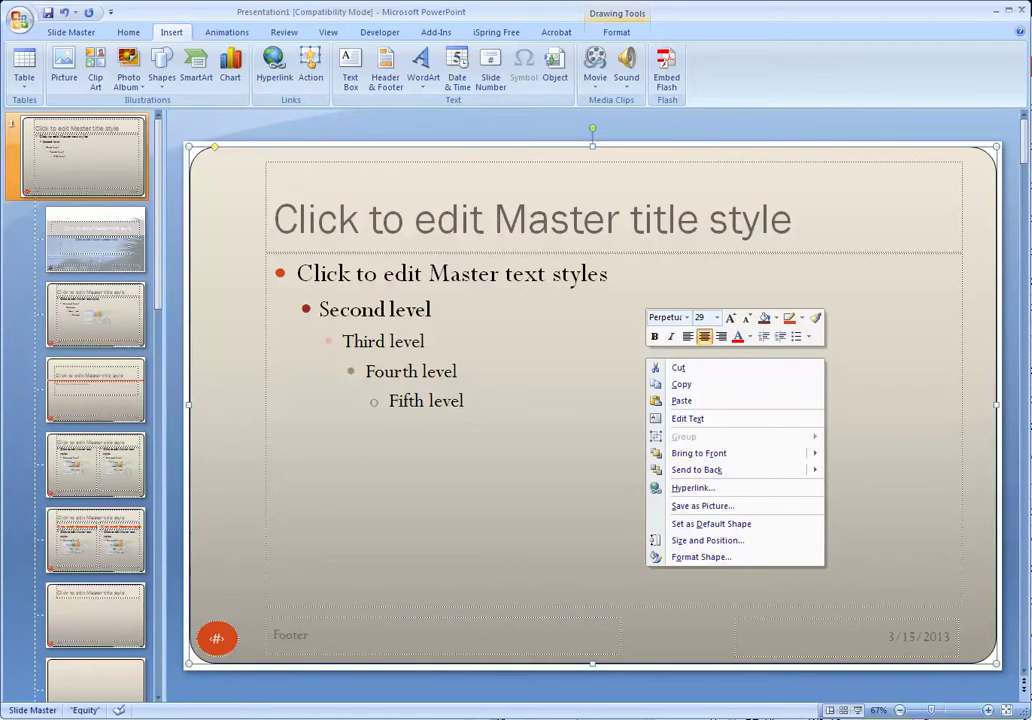
left_click(71, 32)
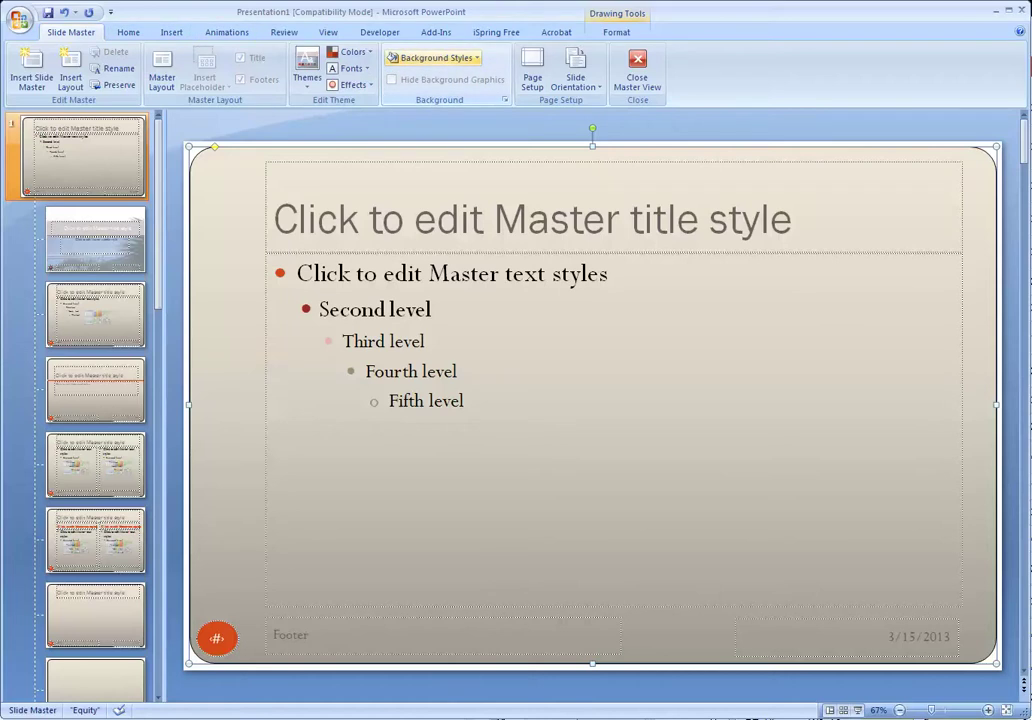
left_click(436, 58)
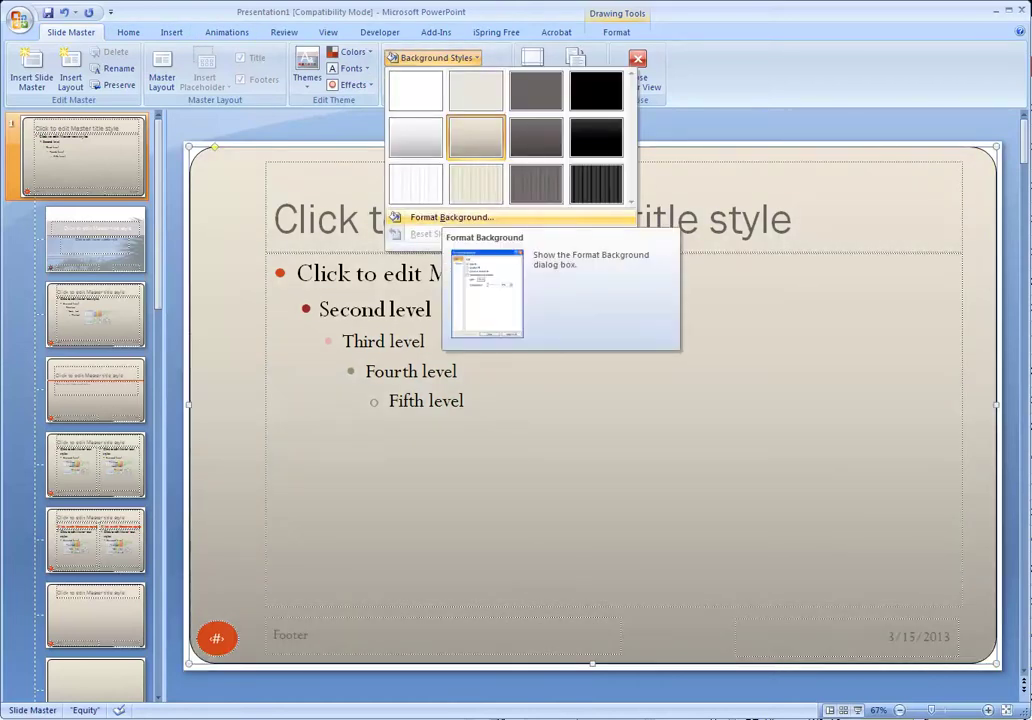
key("Escape")
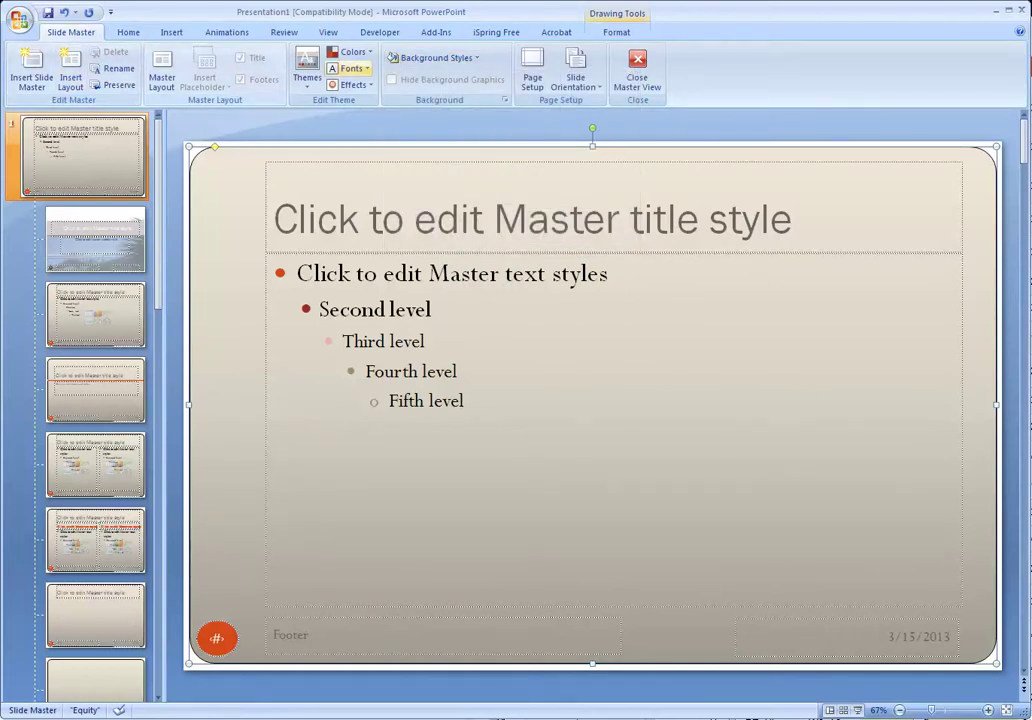
left_click(430, 57)
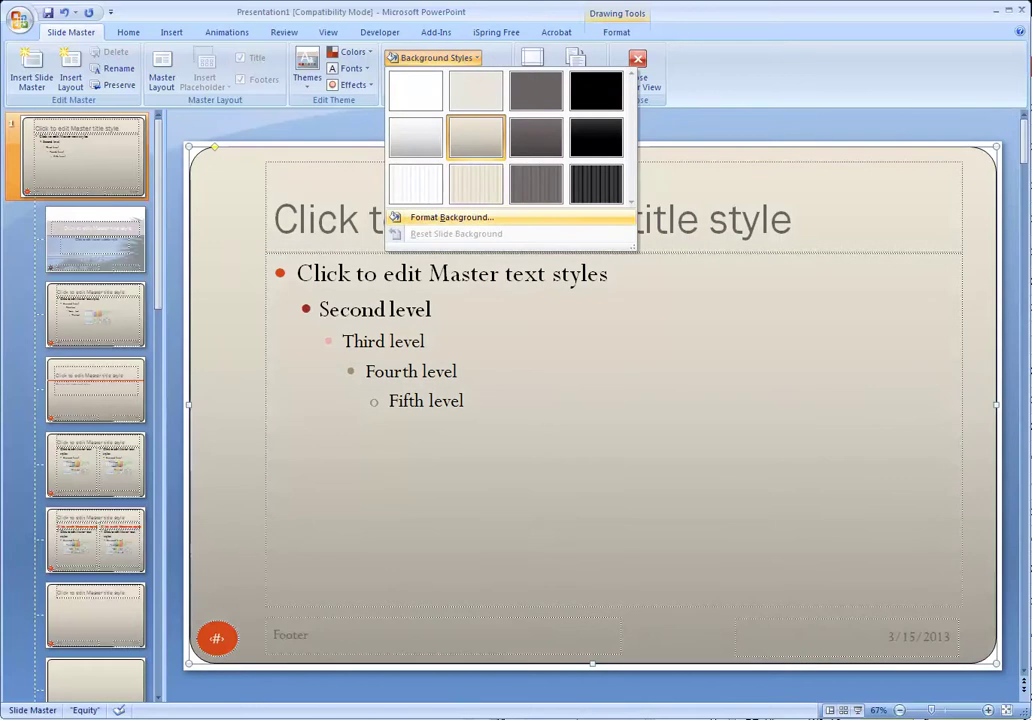
key("Return")
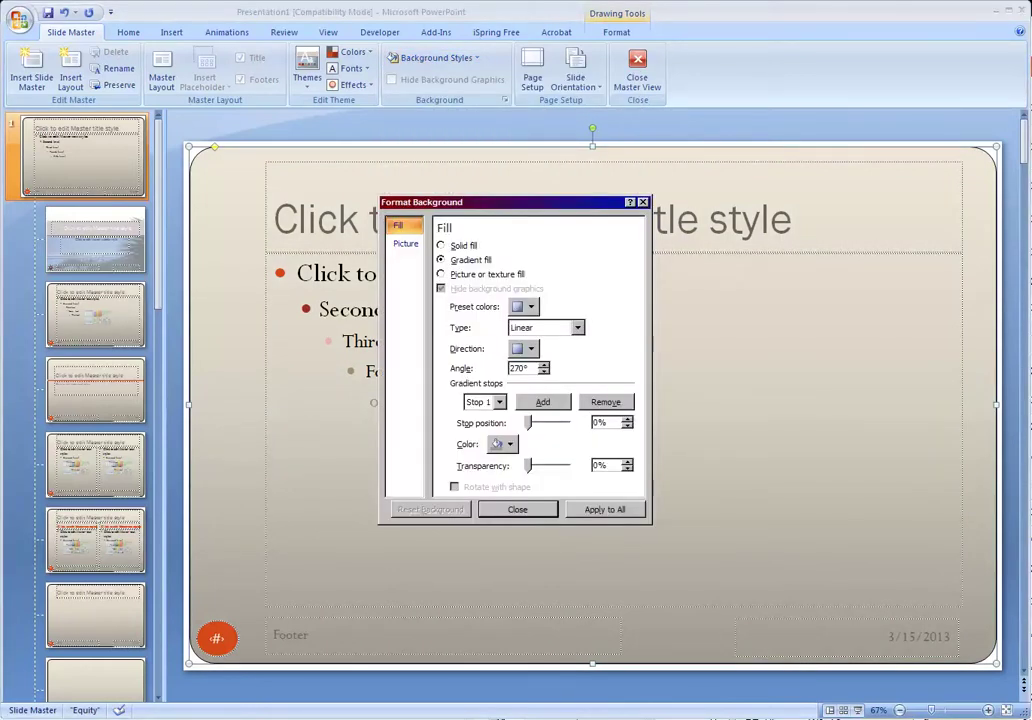
left_click(441, 274)
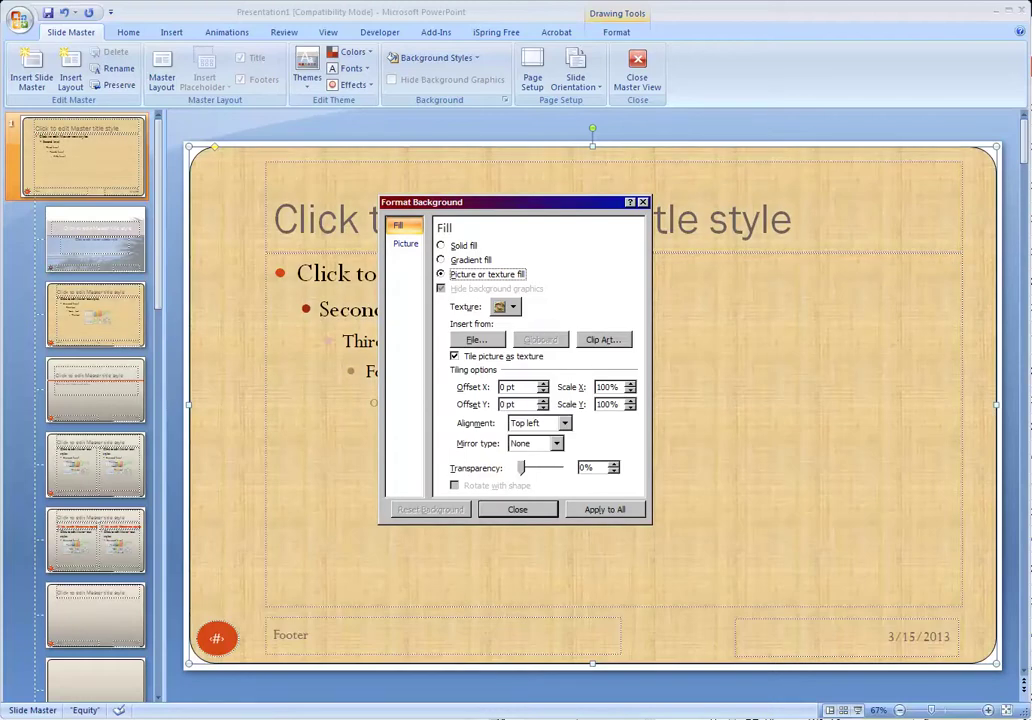
left_click(477, 340)
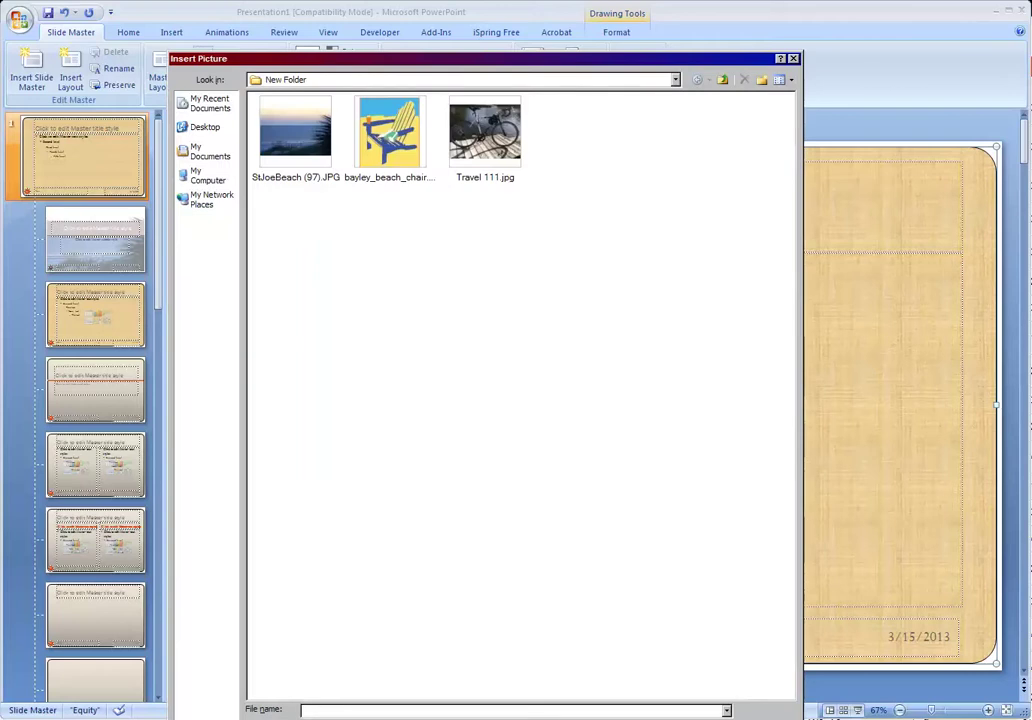
left_click(295, 132)
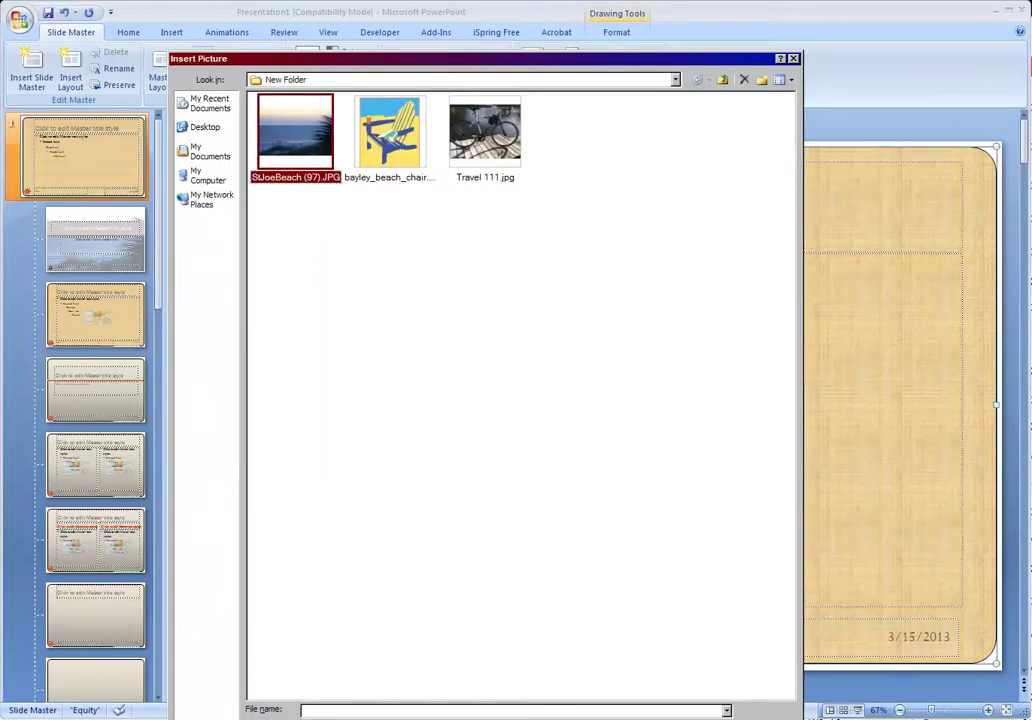
key("Return")
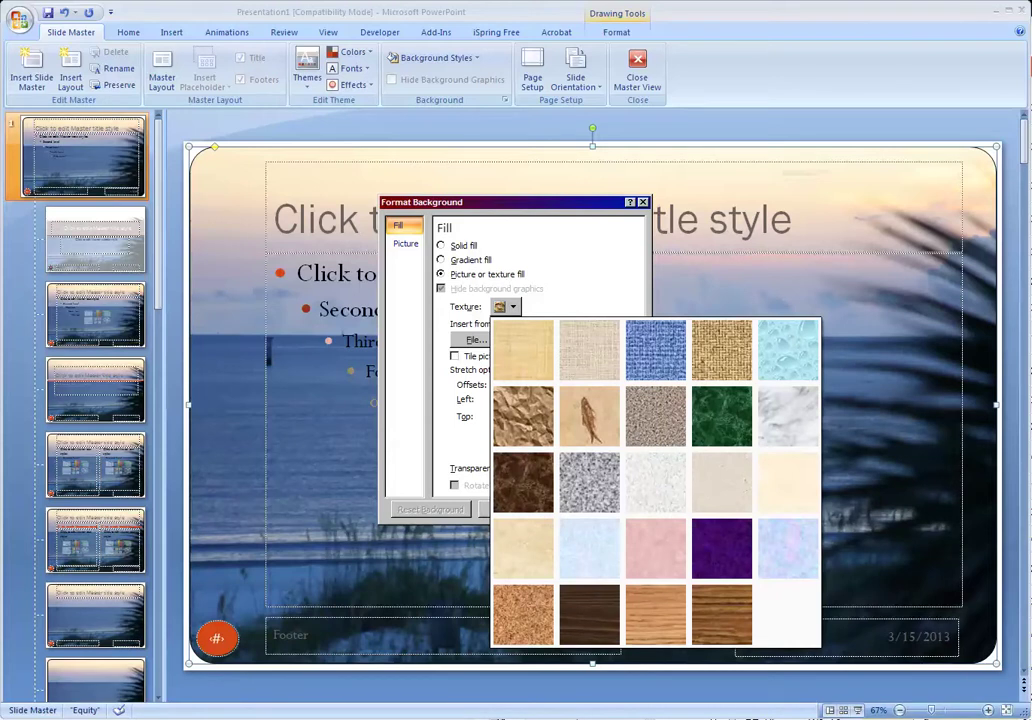
key("Escape")
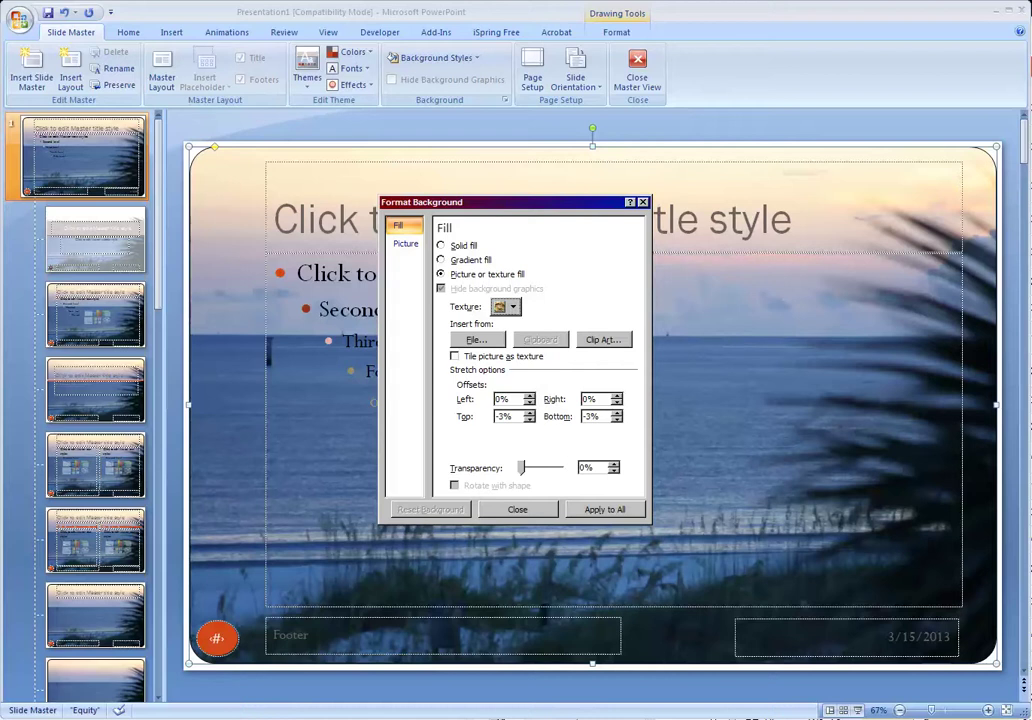
Step: Raise the brightness of the master's beach background picture to about 43% and check the Title and Content layout
left_click(405, 244)
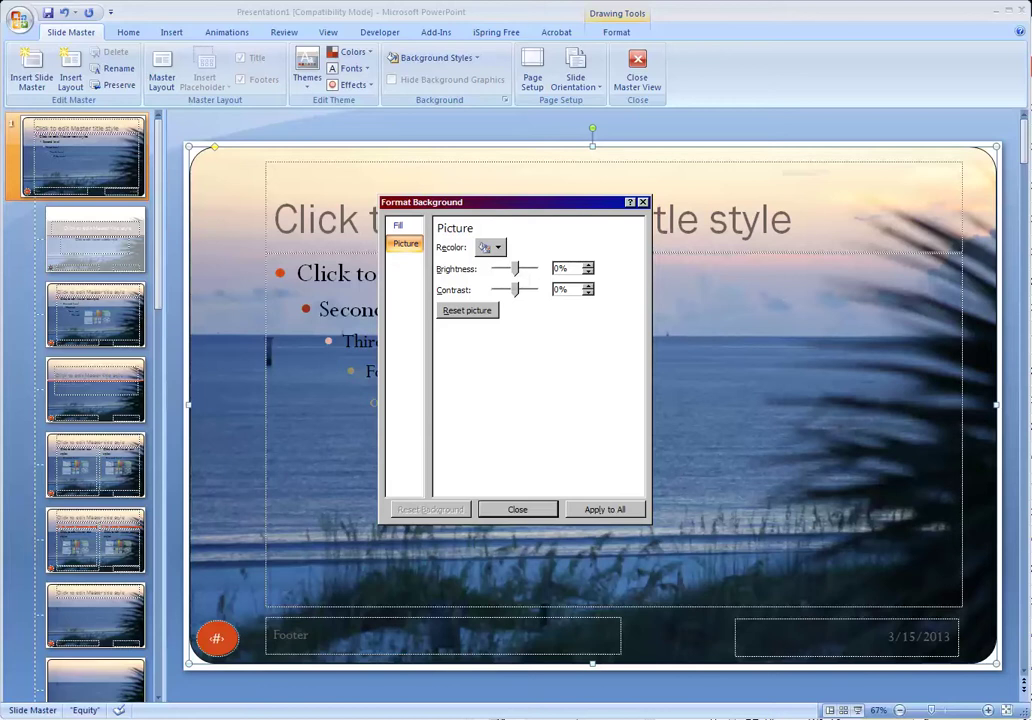
mouse_move(515, 269)
left_mouse_down()
mouse_move(496, 268)
mouse_move(524, 268)
left_mouse_up()
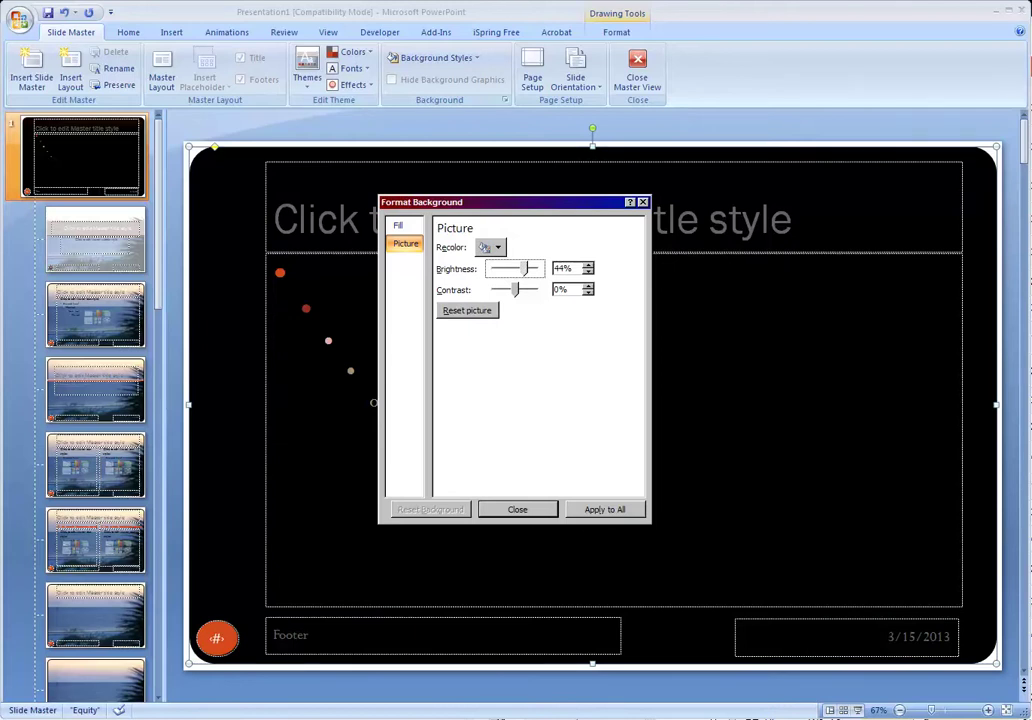
left_click_drag(524, 268, 523, 268)
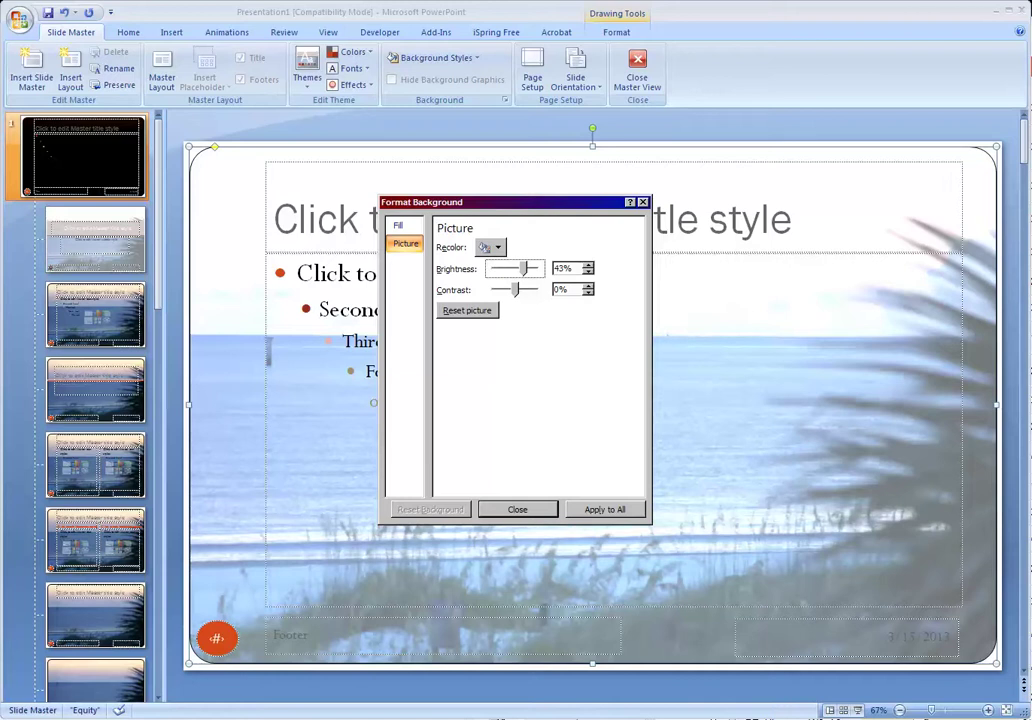
key("Left")
left_click(517, 510)
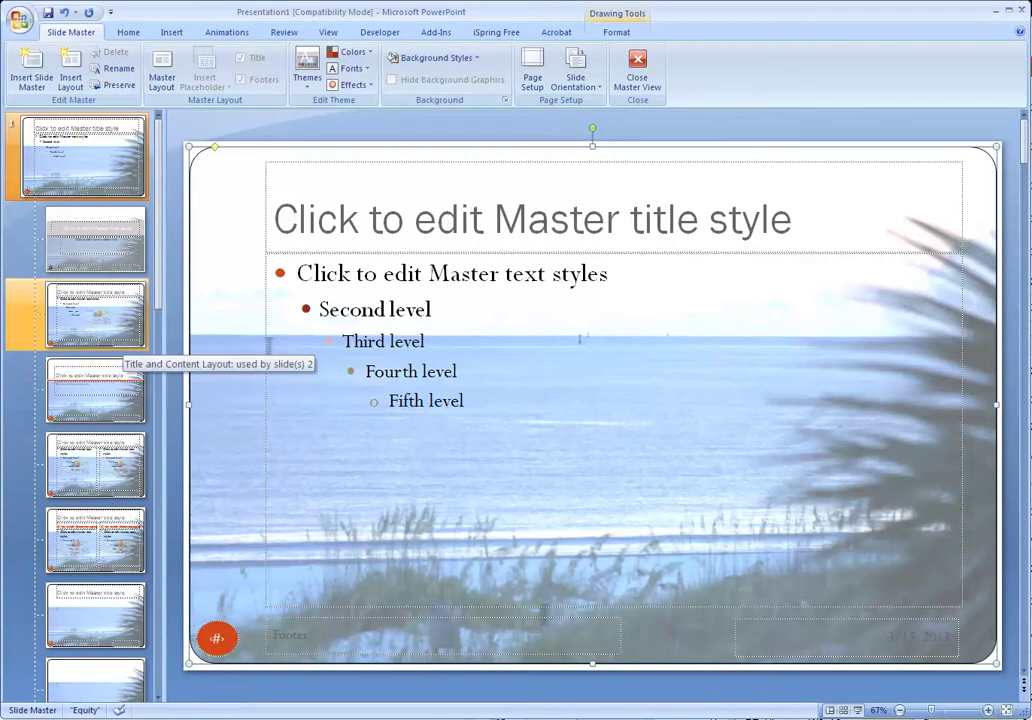
left_click(112, 338)
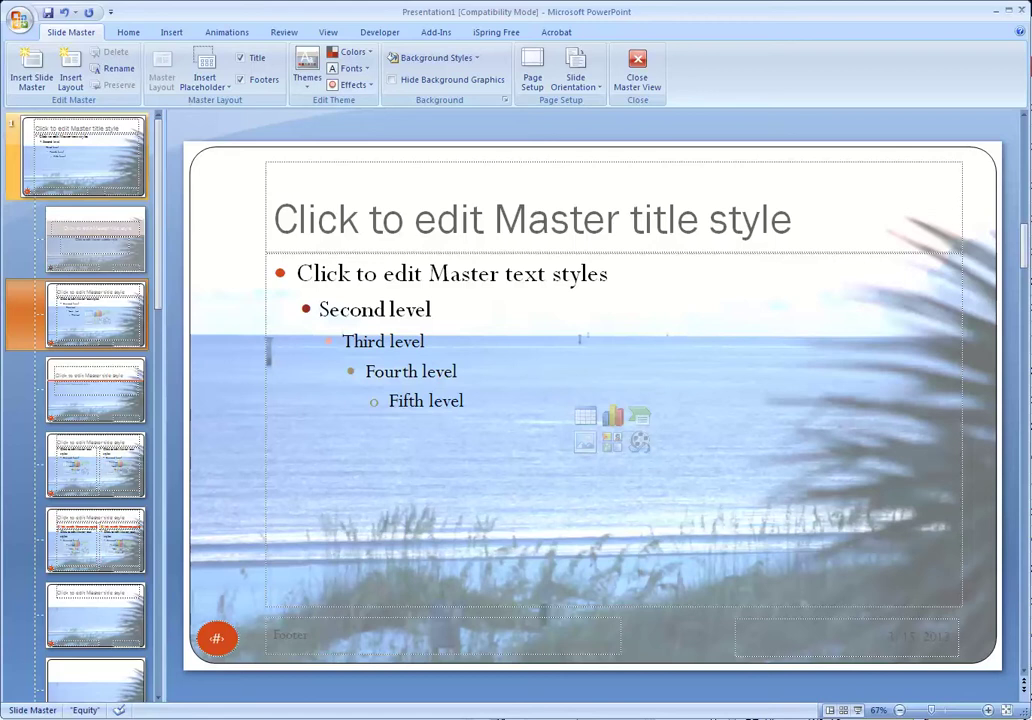
Step: Insert the bayley_beach_chair picture on the main slide master and move it to the slide's lower-right corner
left_click(88, 160)
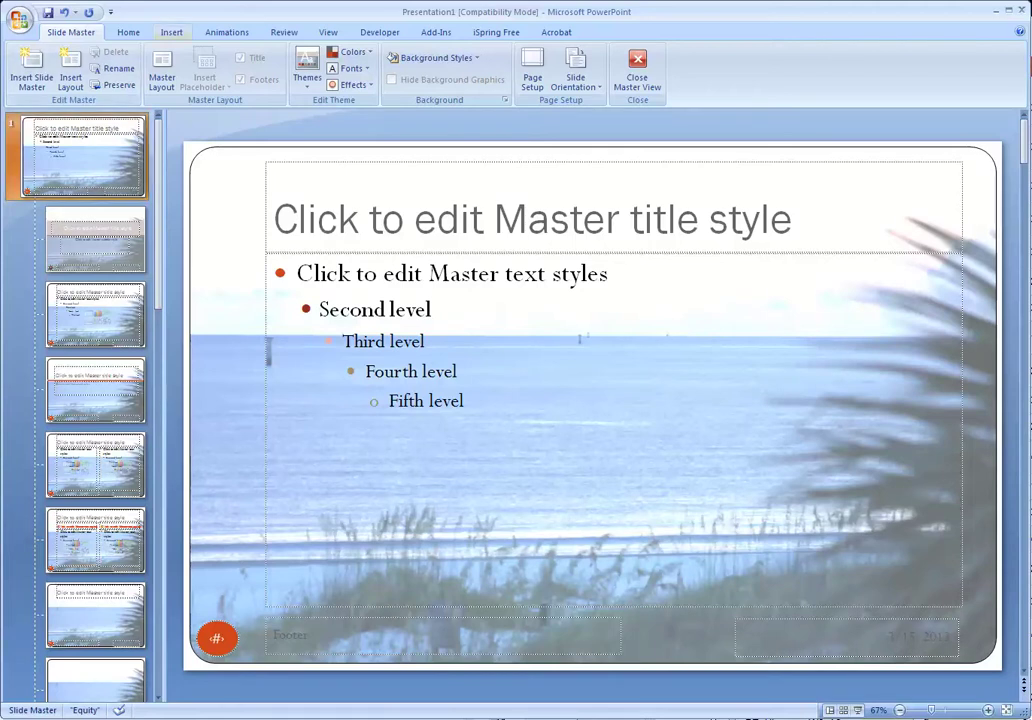
left_click(172, 32)
left_click(63, 68)
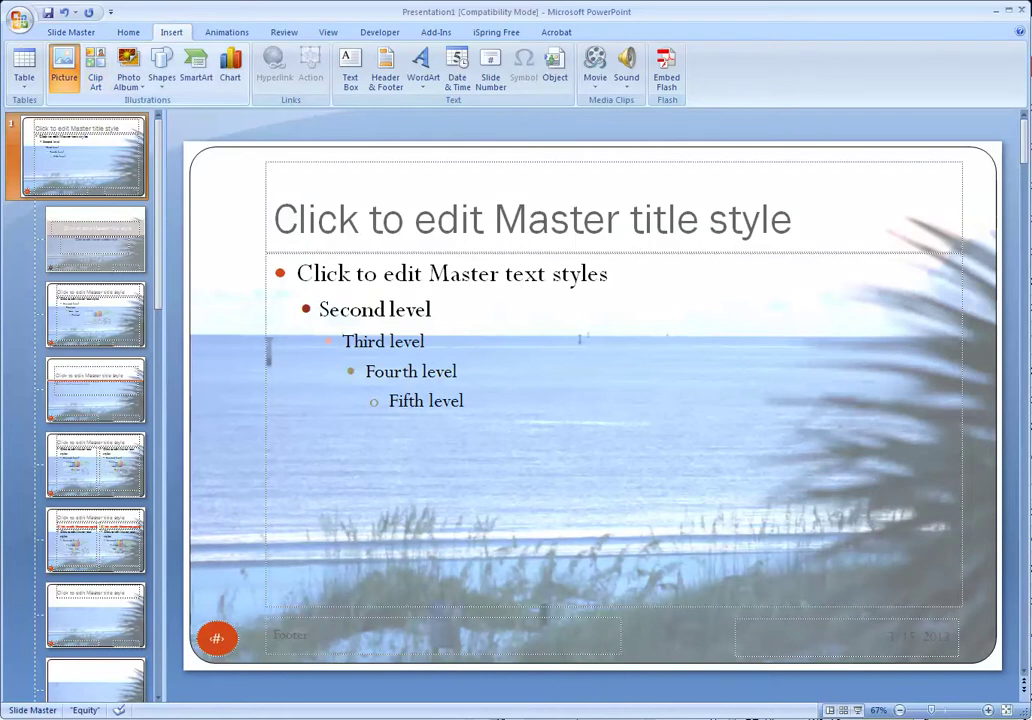
left_click(390, 133)
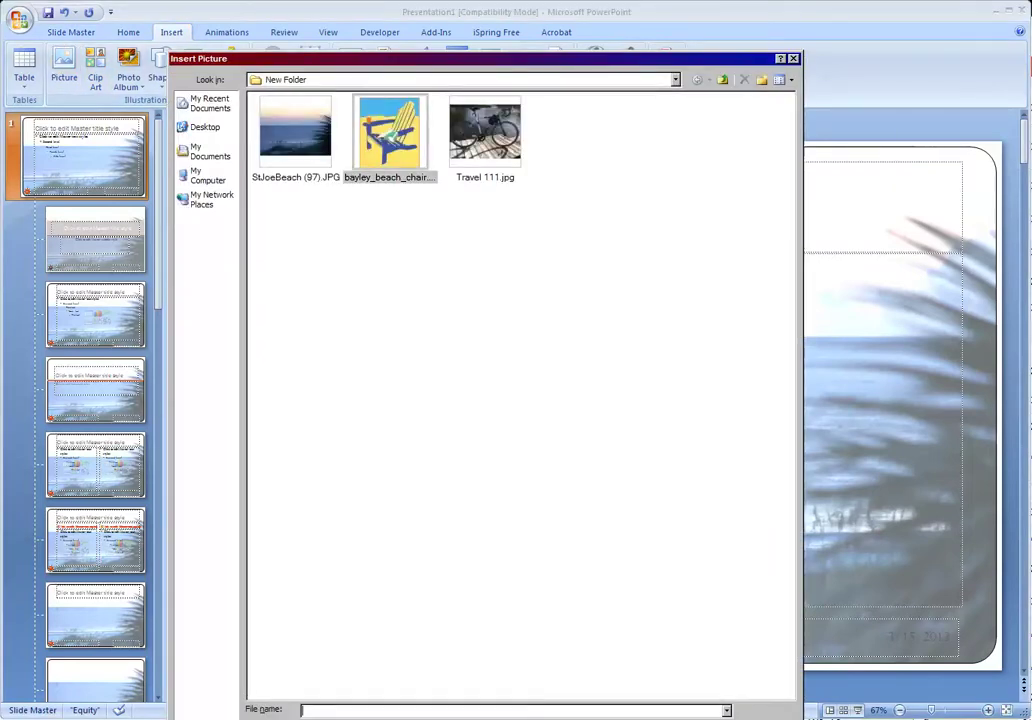
key("Return")
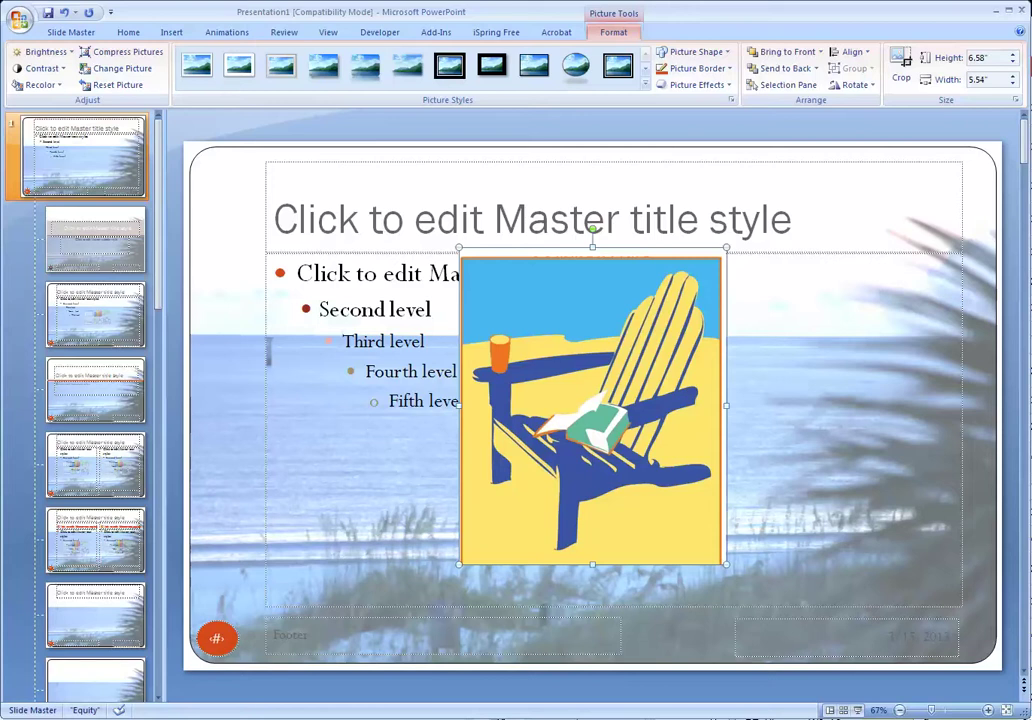
left_click_drag(593, 406, 877, 511)
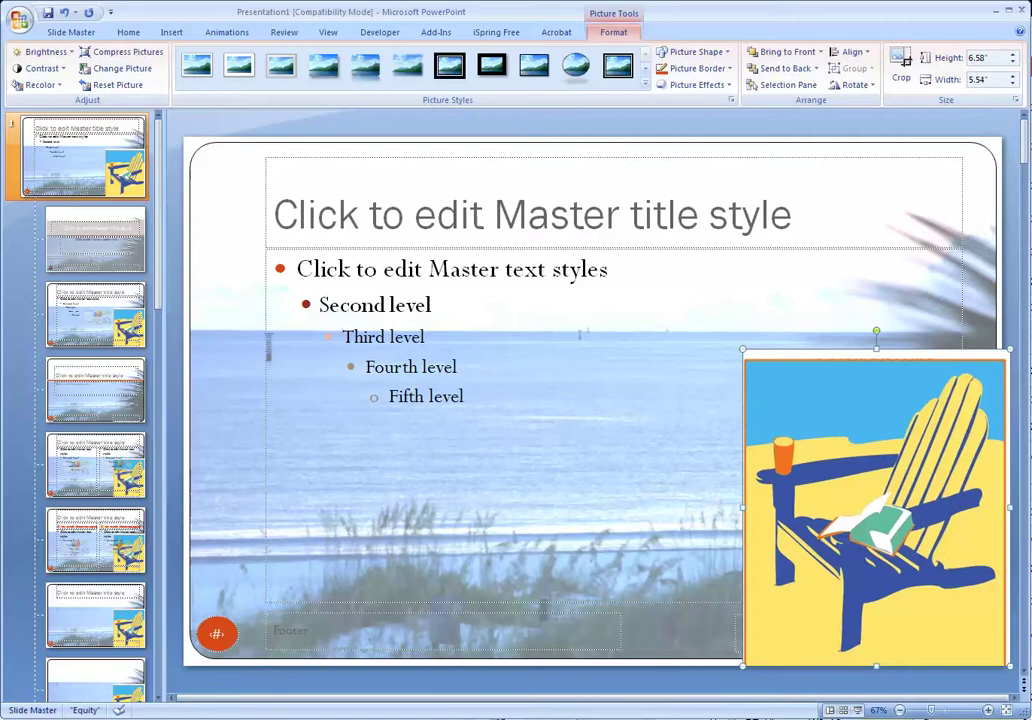
Step: Crop the white and orange borders off the beach chair picture, leaving it about 6.17" high and 5.25" wide
left_click(901, 66)
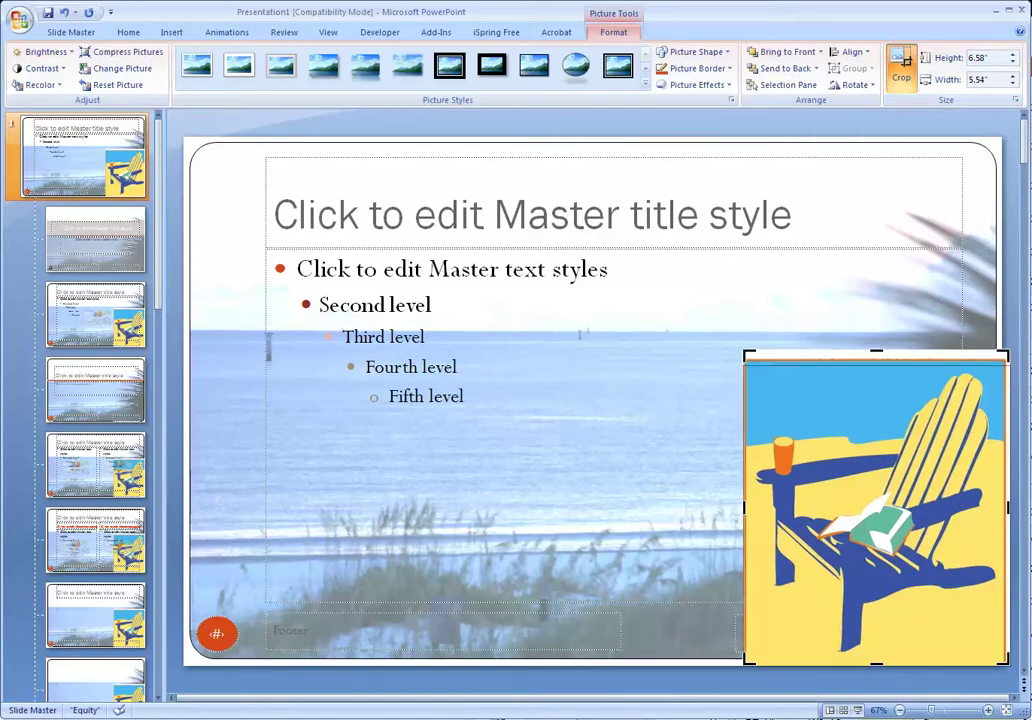
left_click_drag(876, 353, 876, 368)
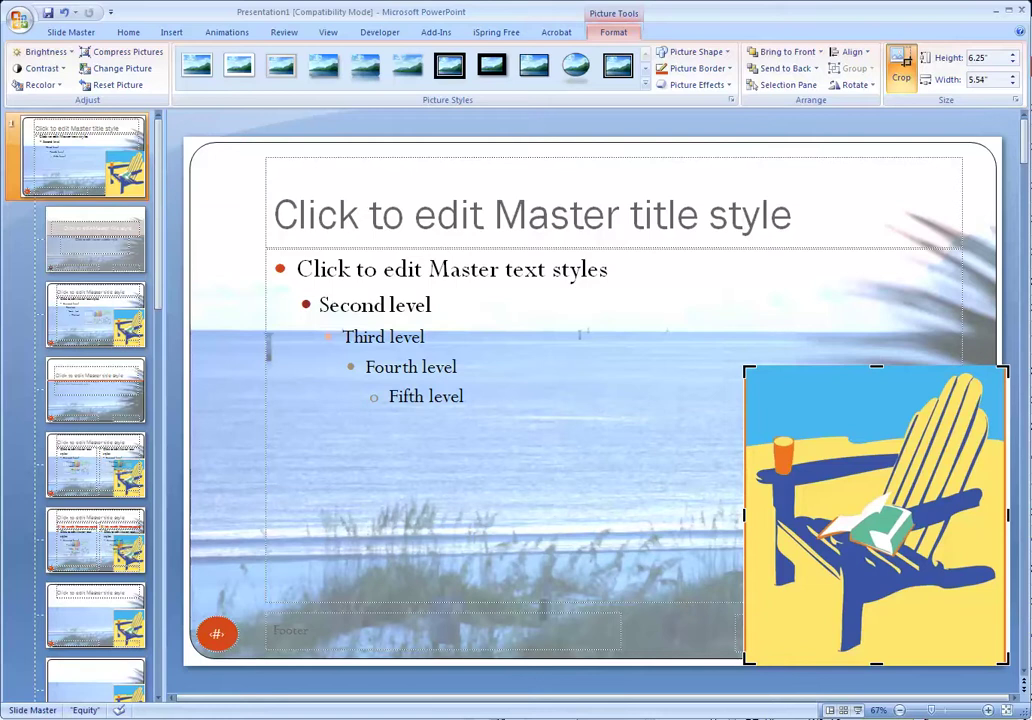
left_click_drag(1007, 515, 999, 515)
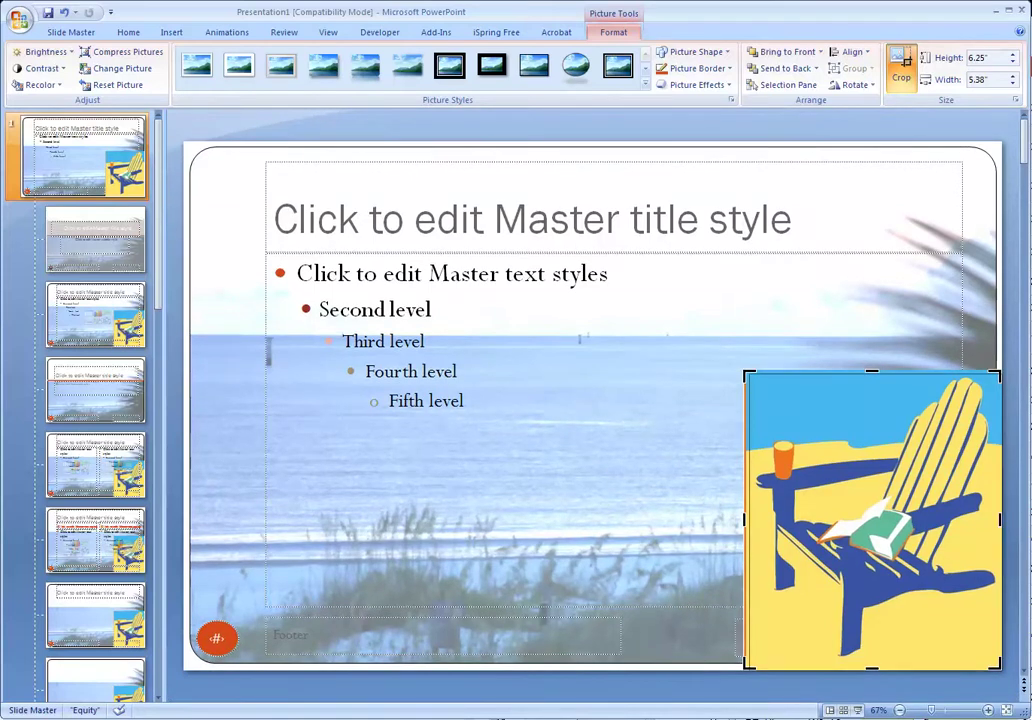
left_click_drag(746, 373, 752, 377)
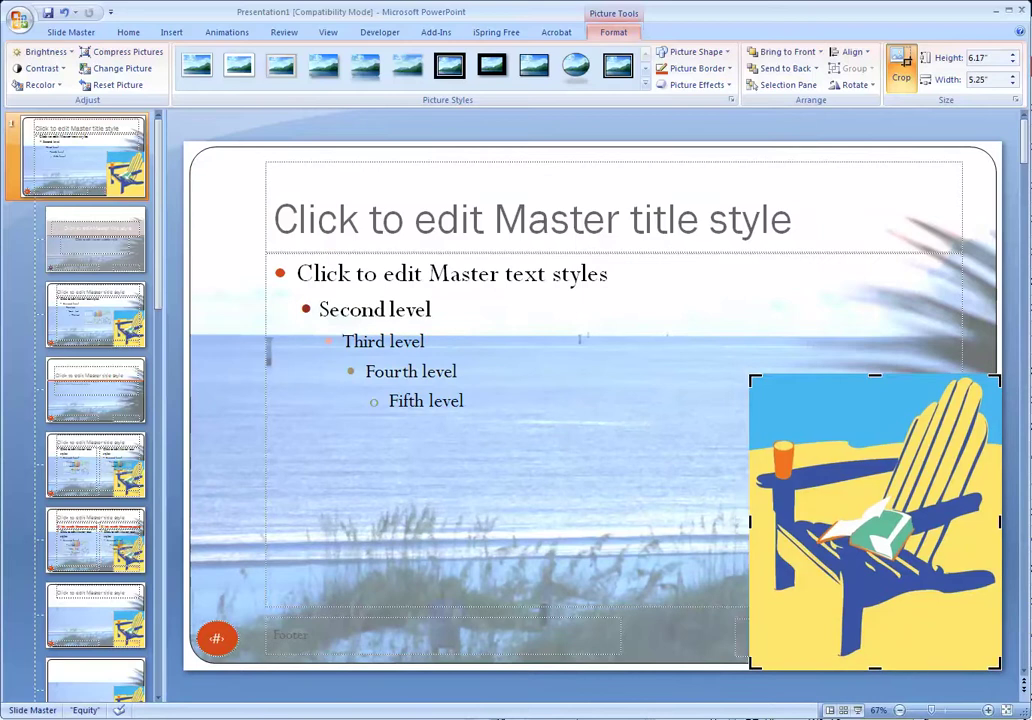
left_click(720, 125)
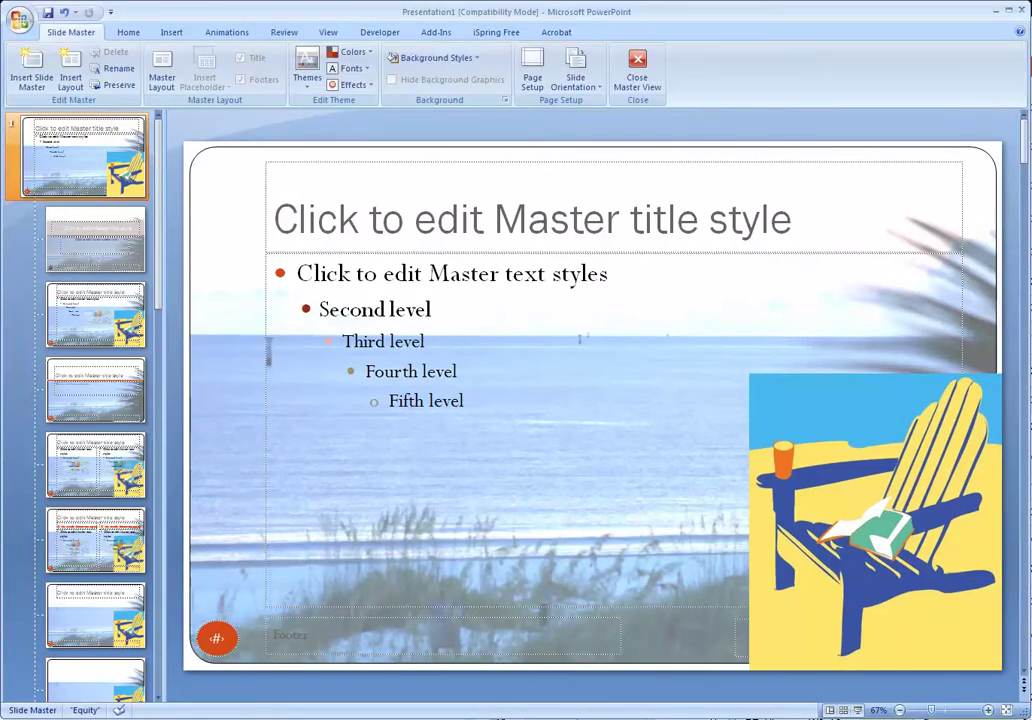
Step: Scale the beach chair picture down to a small logo anchored in the master's lower-right corner
left_click(876, 521)
left_click_drag(749, 374, 902, 553)
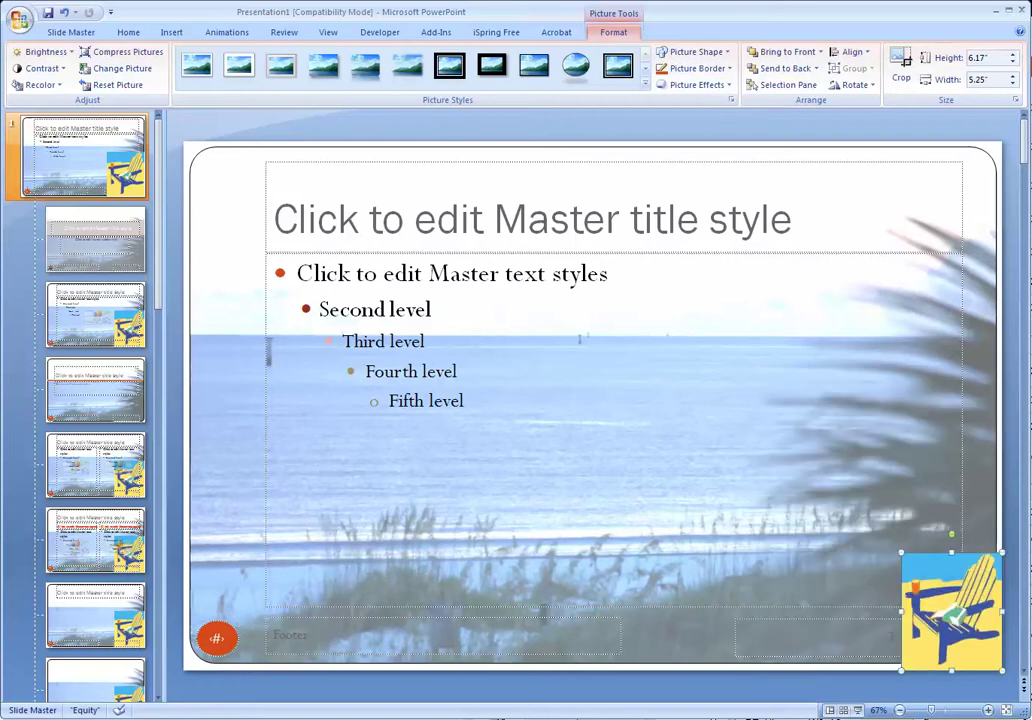
key("Escape")
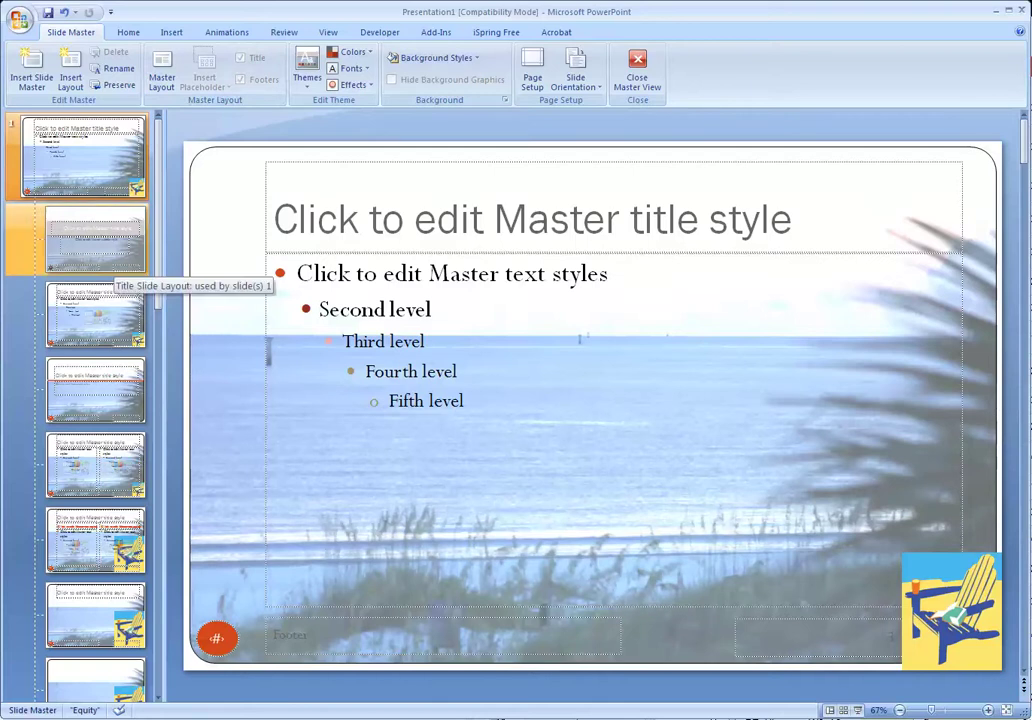
Step: Check the title layout, close the master view and examine the new design on slide 2
left_click(112, 256)
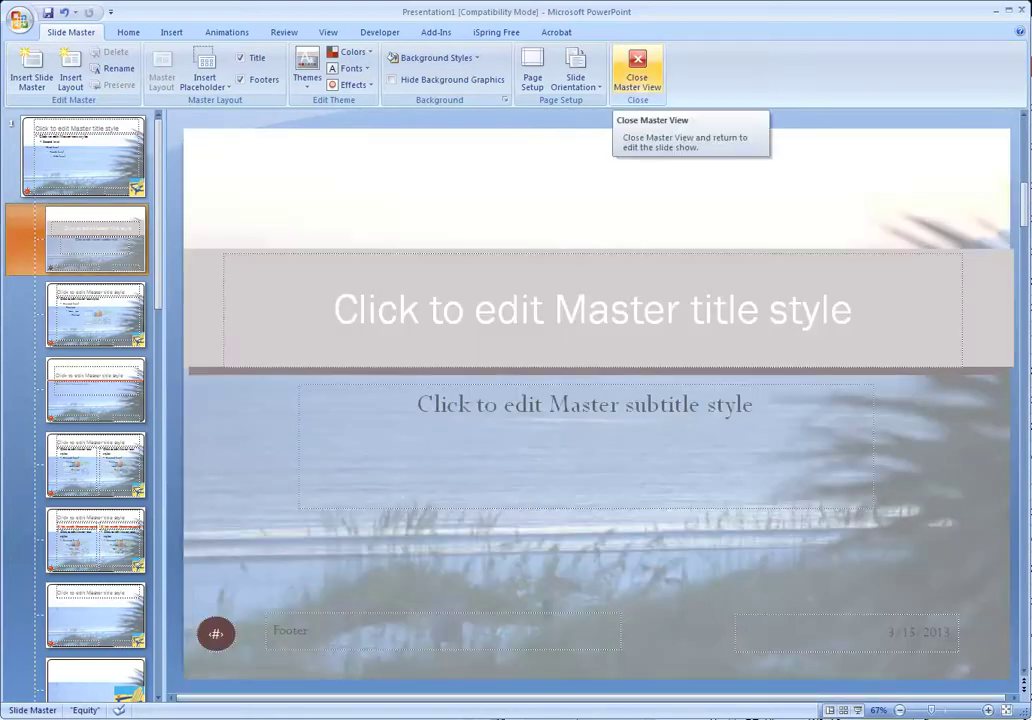
left_click(637, 72)
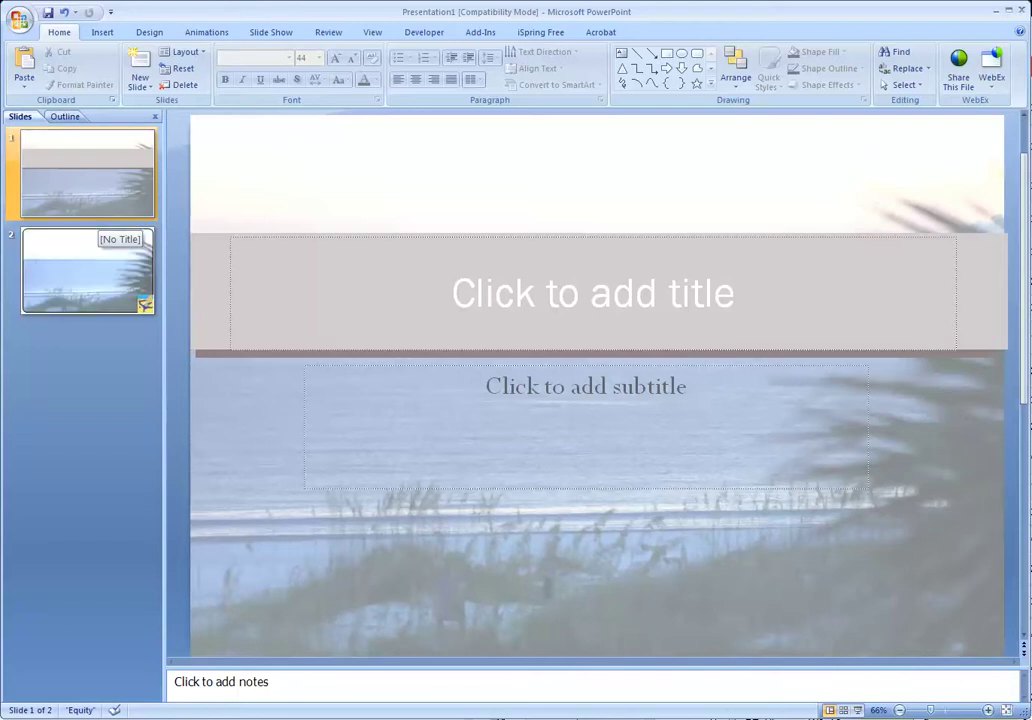
left_click(85, 246)
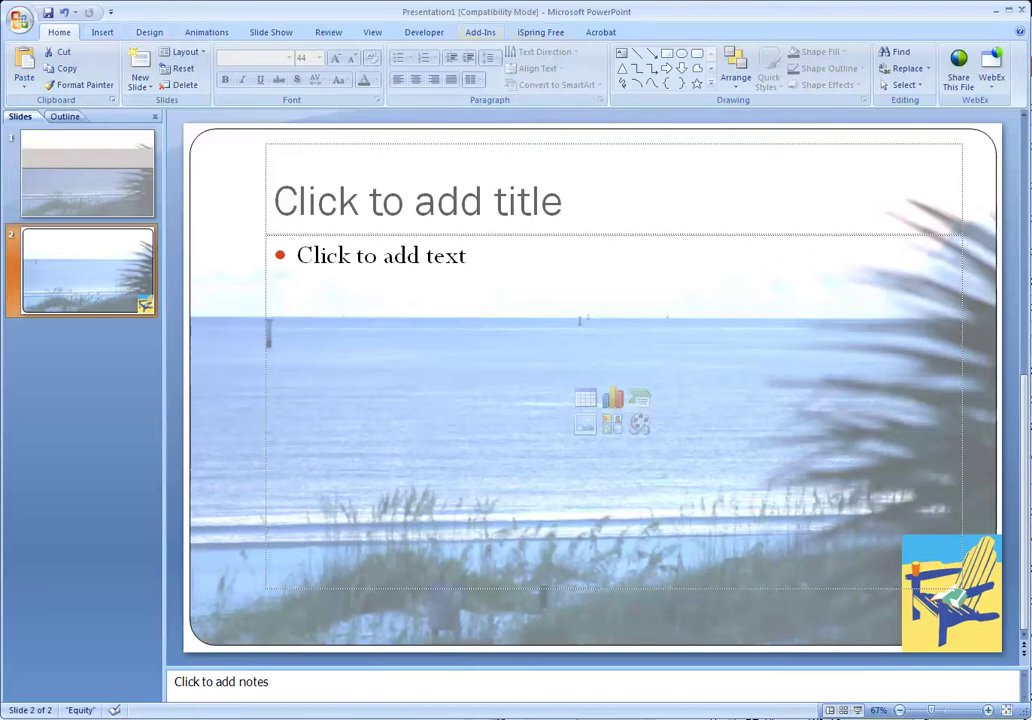
Step: Return to the slide master view from slide 2
left_click(373, 32)
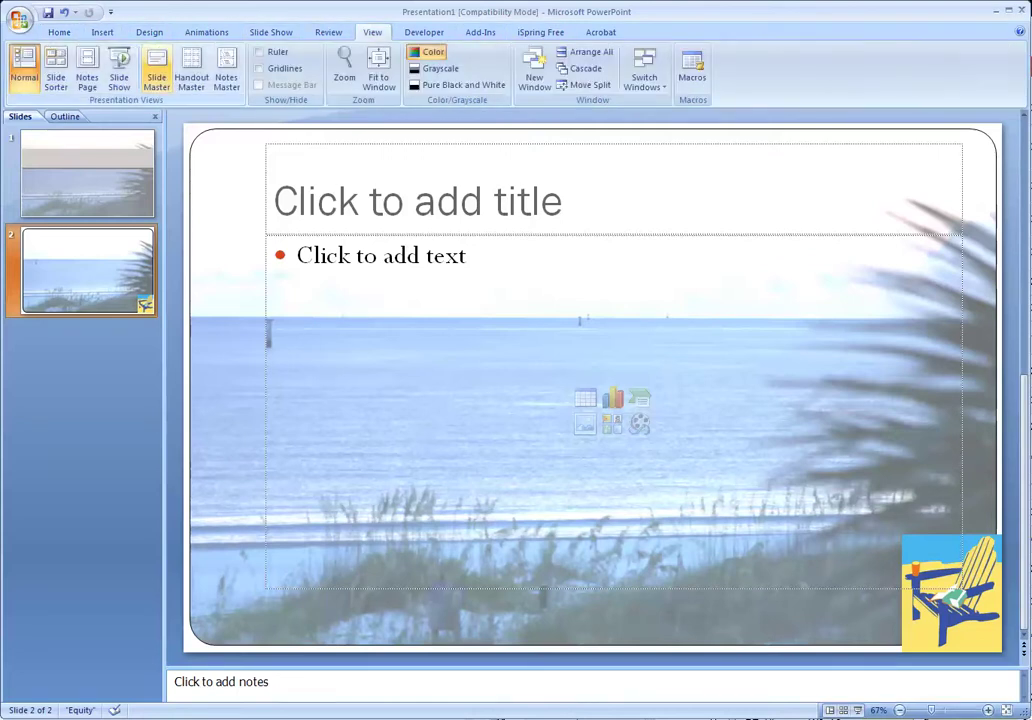
left_click(156, 72)
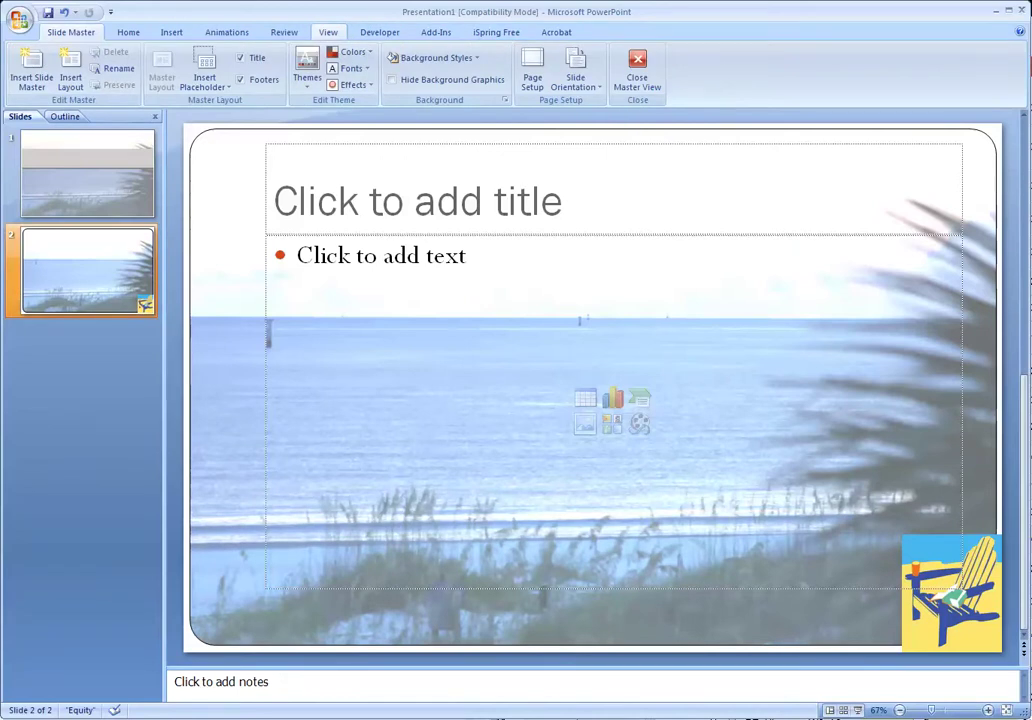